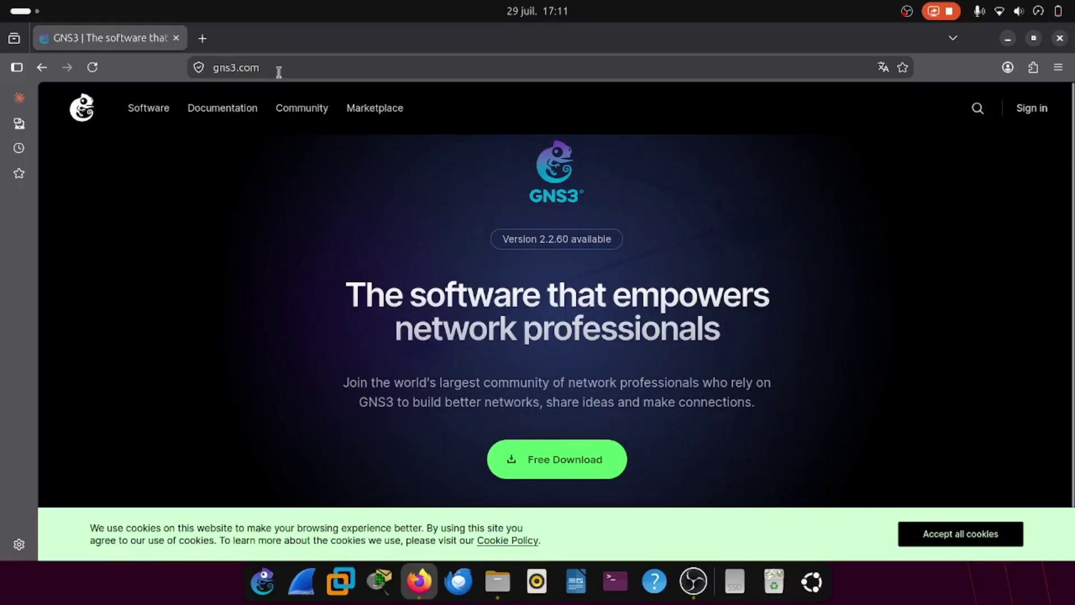
Step: Sign in to the GNS3 website with the account e-mail and password, declining to save the login for now
{"action": "left_click", "coordinate": [277, 70]}
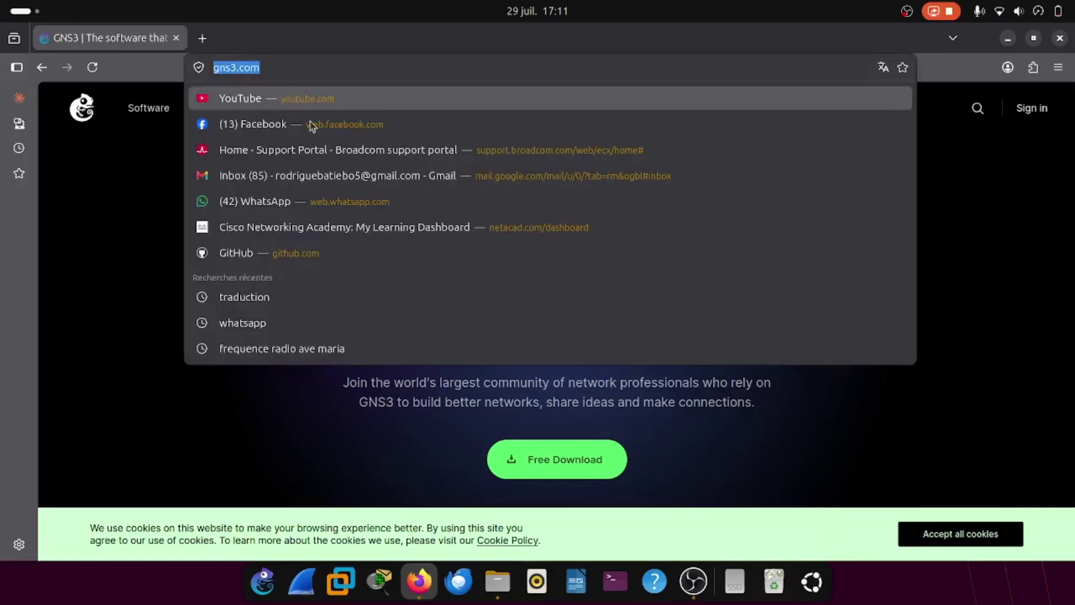
{"action": "left_click", "coordinate": [401, 437]}
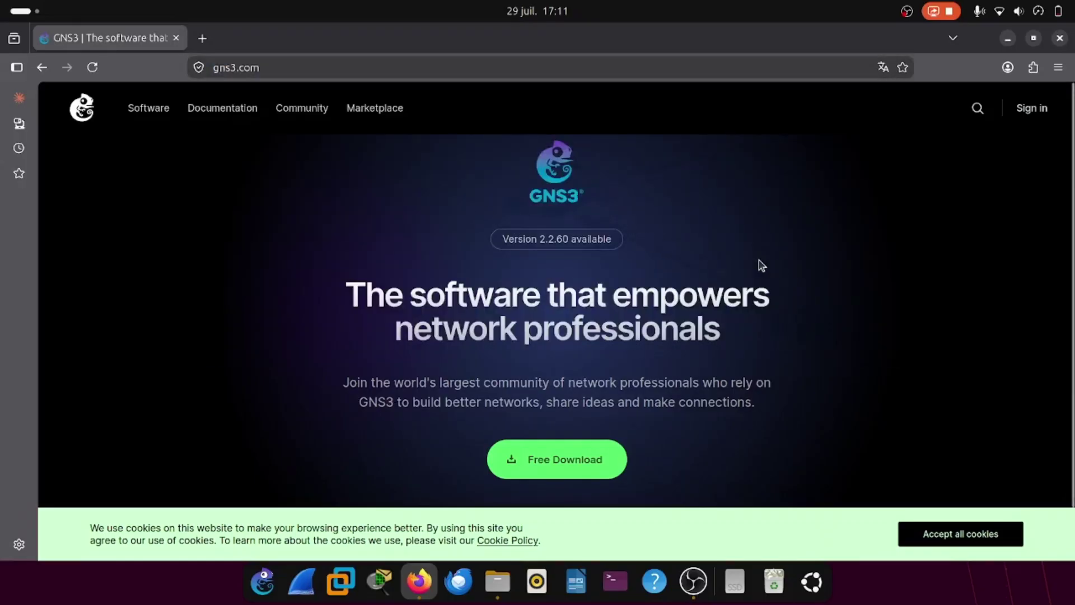
{"action": "left_click", "coordinate": [1032, 108]}
{"action": "left_click", "coordinate": [649, 368]}
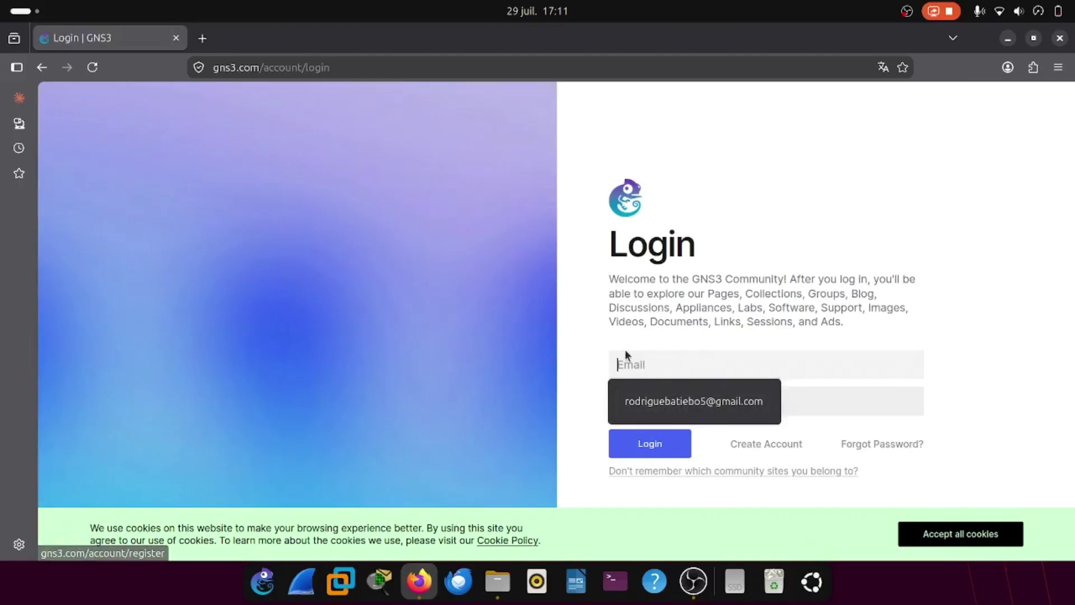
{"action": "left_click", "coordinate": [657, 403]}
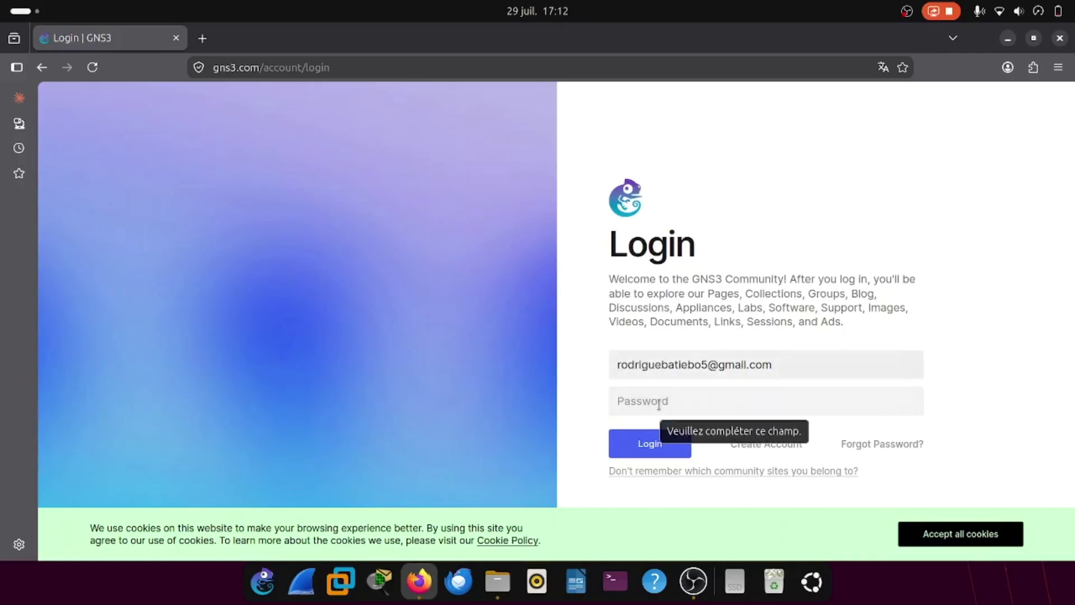
{"action": "type", "text": "•"}
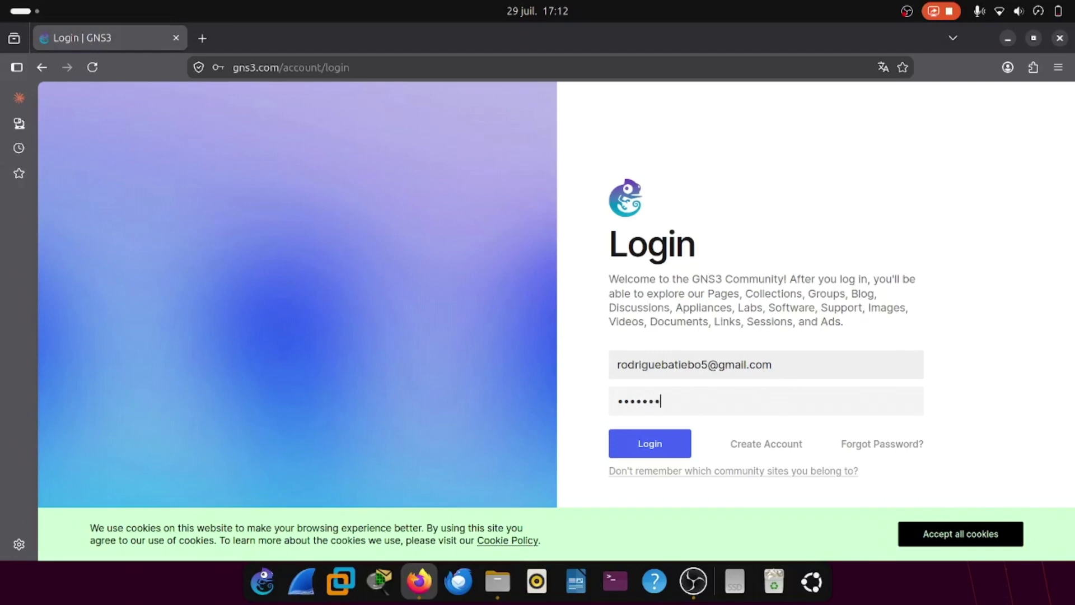
{"action": "type", "text": "•••••••••"}
{"action": "key", "text": "Return"}
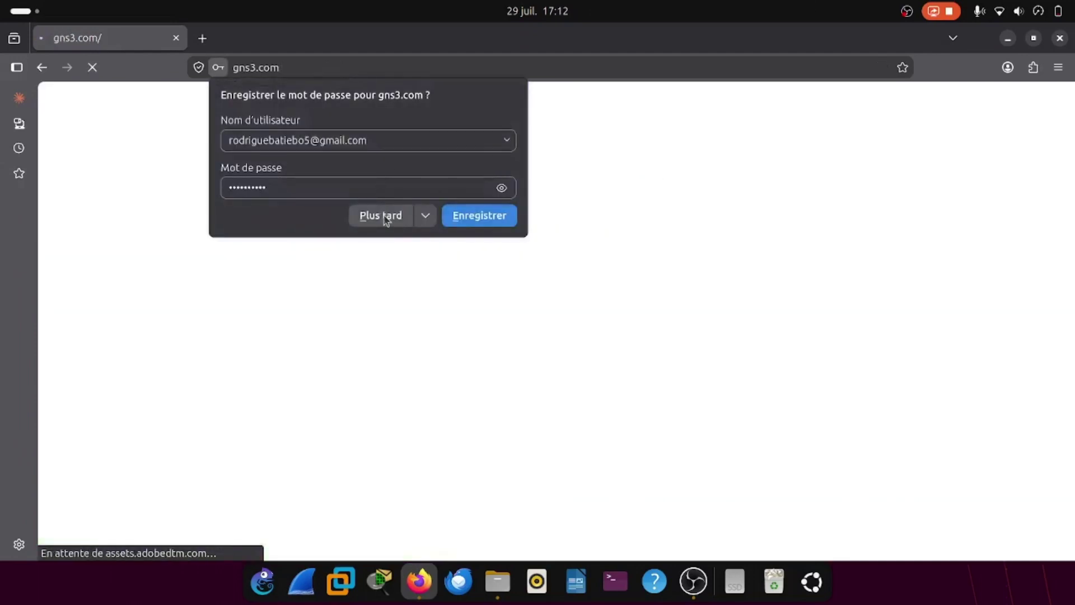
{"action": "left_click", "coordinate": [389, 216]}
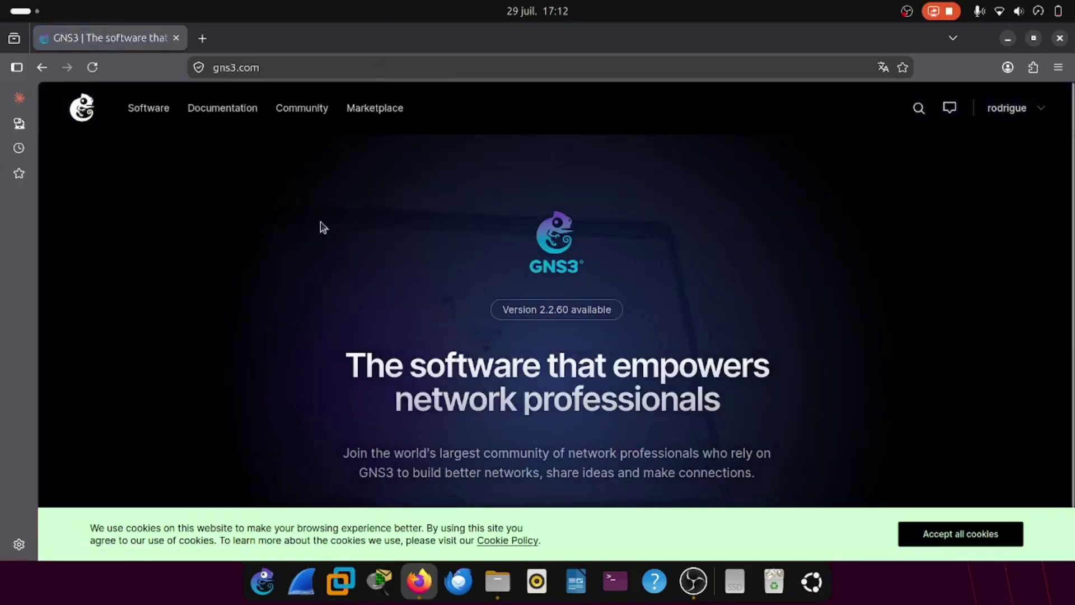
Step: Open the free download page for GNS3 and show the Windows, Mac and Linux installers
{"action": "scroll", "coordinate": [297, 224], "scroll_direction": "down", "scroll_amount": 3}
{"action": "scroll", "coordinate": [295, 235], "scroll_direction": "down", "scroll_amount": 2}
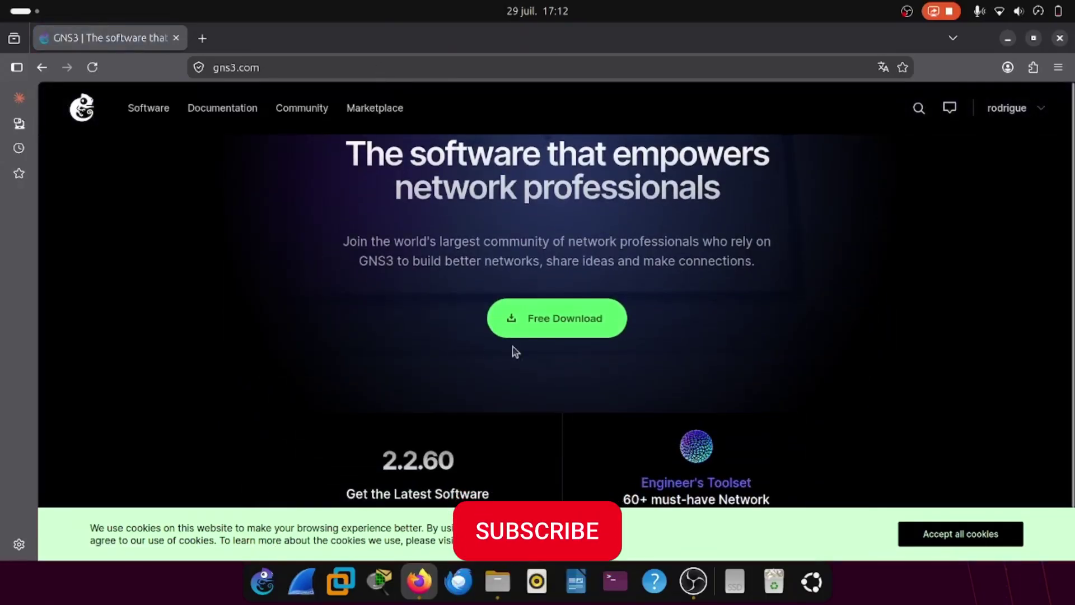
{"action": "left_click", "coordinate": [549, 331]}
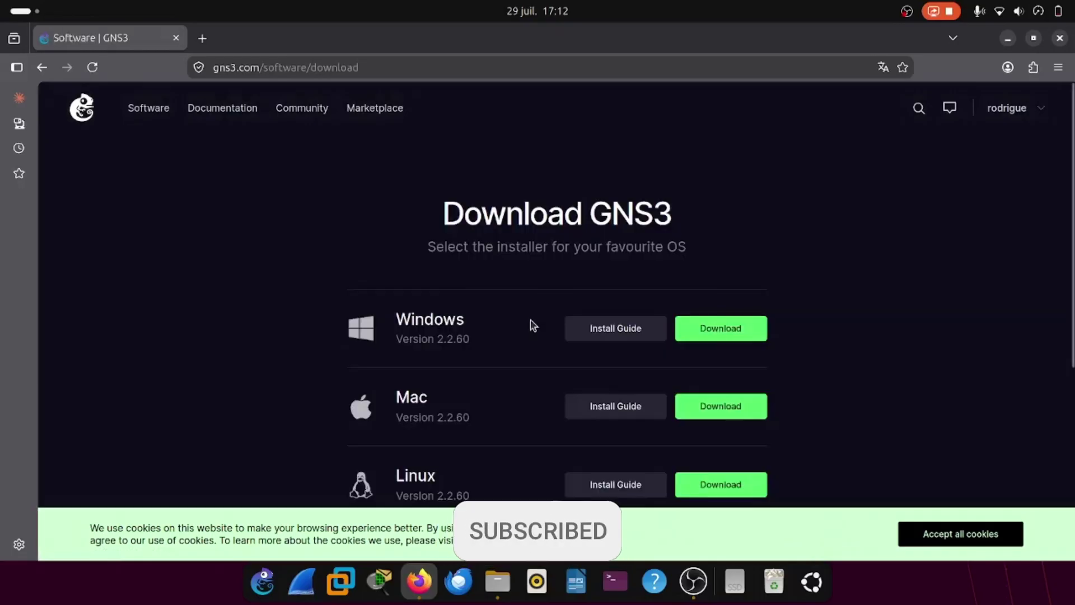
{"action": "scroll", "coordinate": [473, 257], "scroll_direction": "down", "scroll_amount": 2}
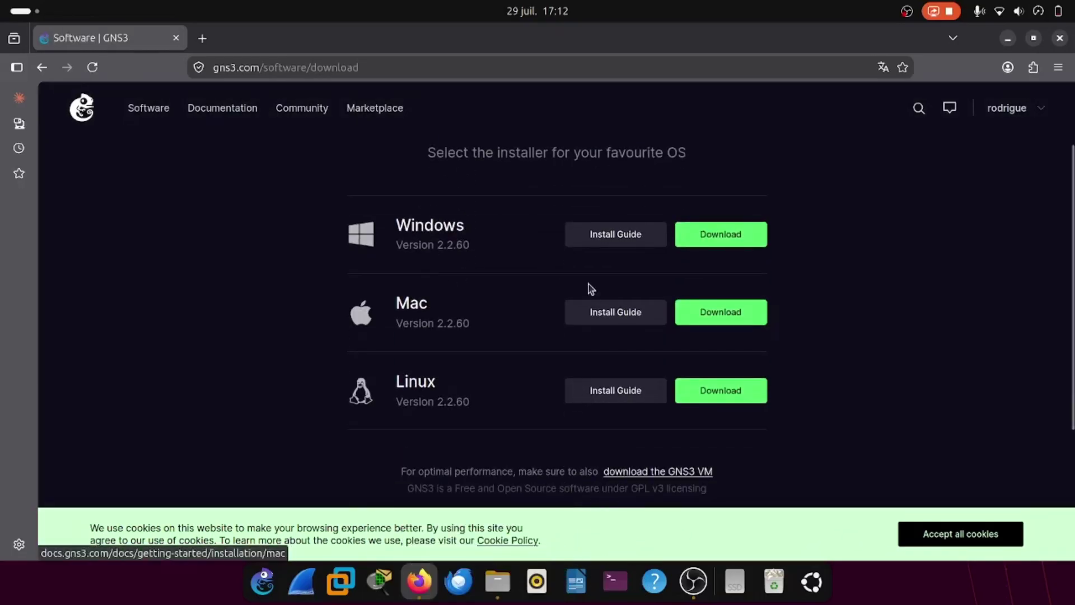
Step: Start downloading the Windows installer of GNS3 2.2.60, cancel the download and dismiss the thank-you message
{"action": "left_click", "coordinate": [715, 242]}
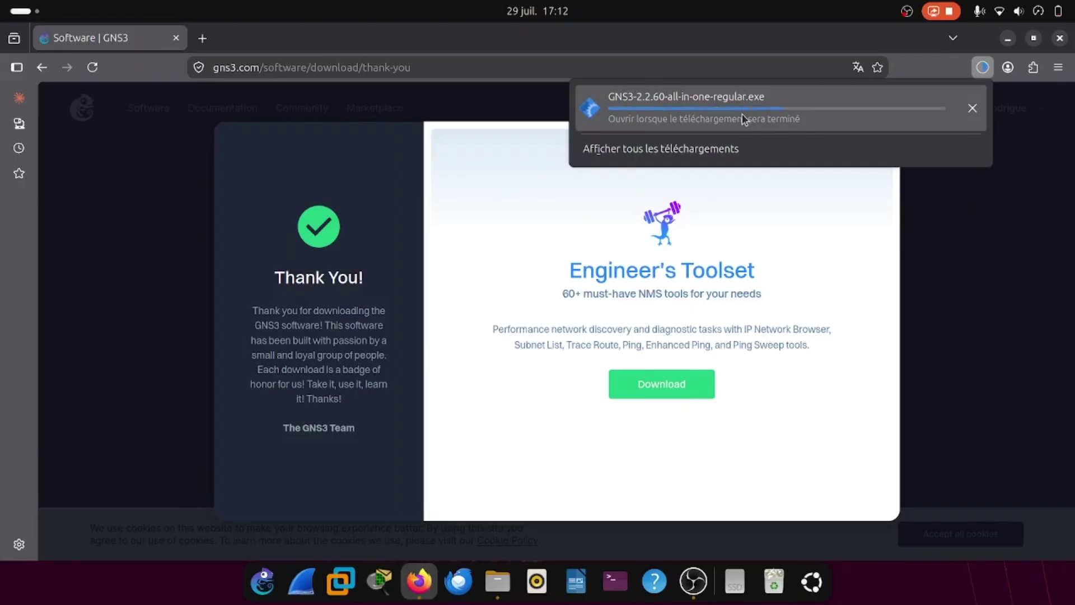
{"action": "left_click", "coordinate": [971, 112]}
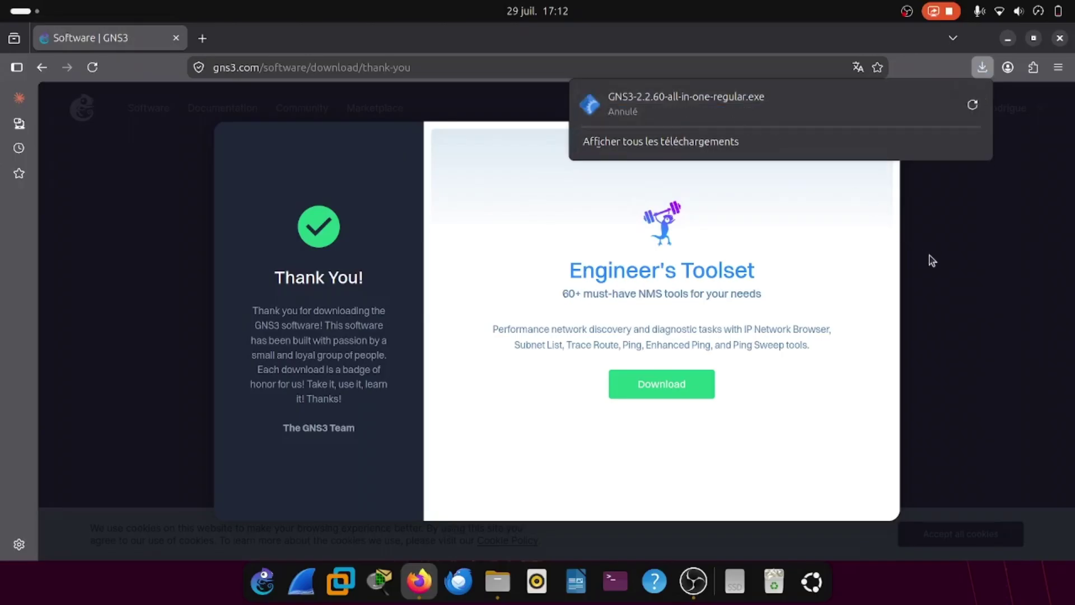
{"action": "left_click", "coordinate": [946, 280]}
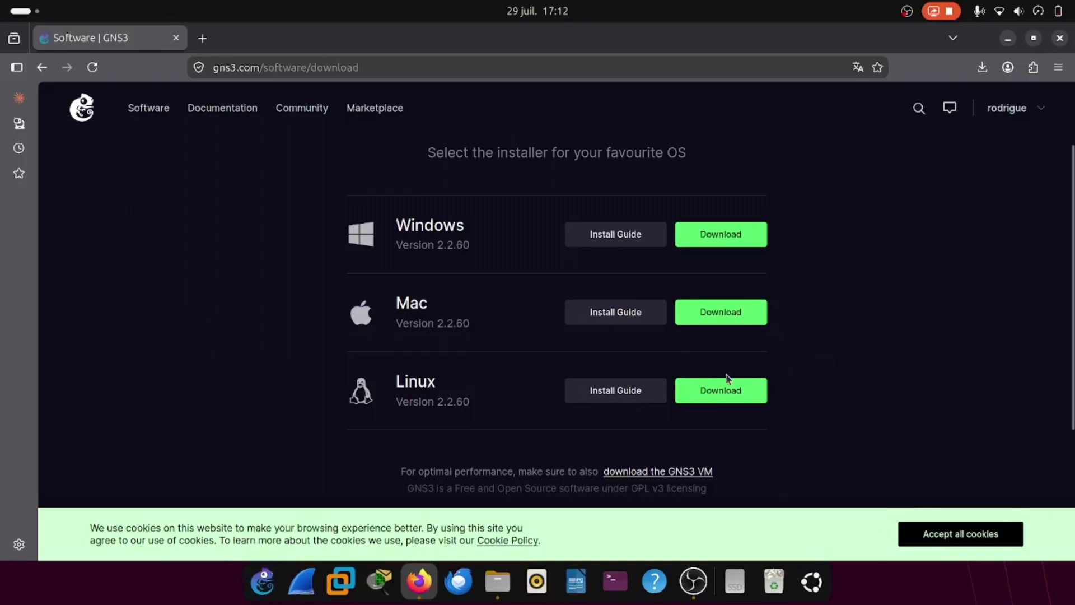
Step: Open the GNS3 Linux install instructions and highlight the three install commands for Ubuntu-based distributions
{"action": "scroll", "coordinate": [346, 337], "scroll_direction": "down", "scroll_amount": 3}
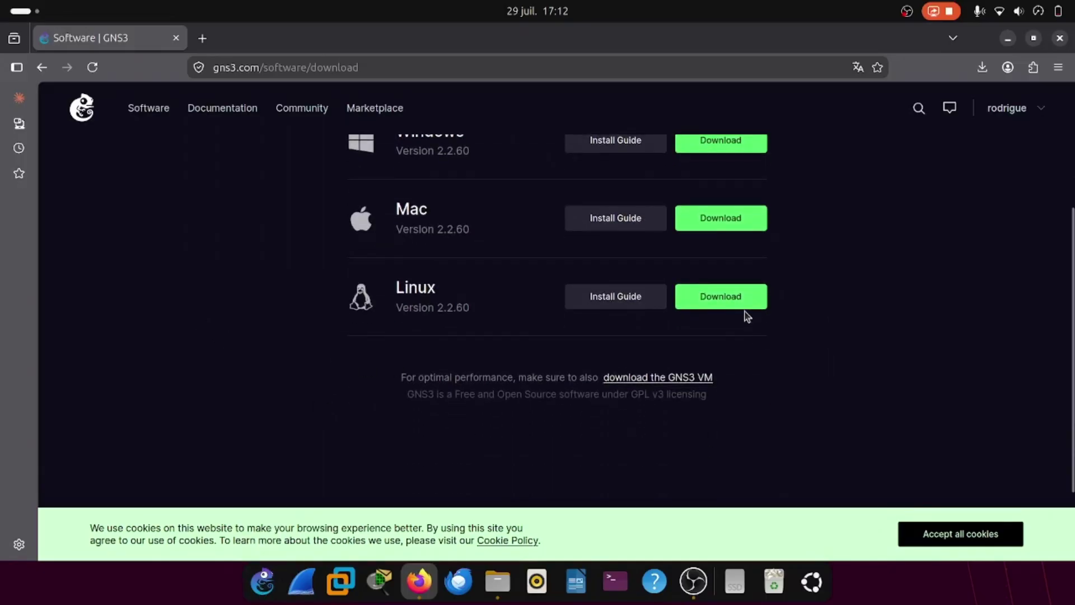
{"action": "left_click", "coordinate": [727, 301]}
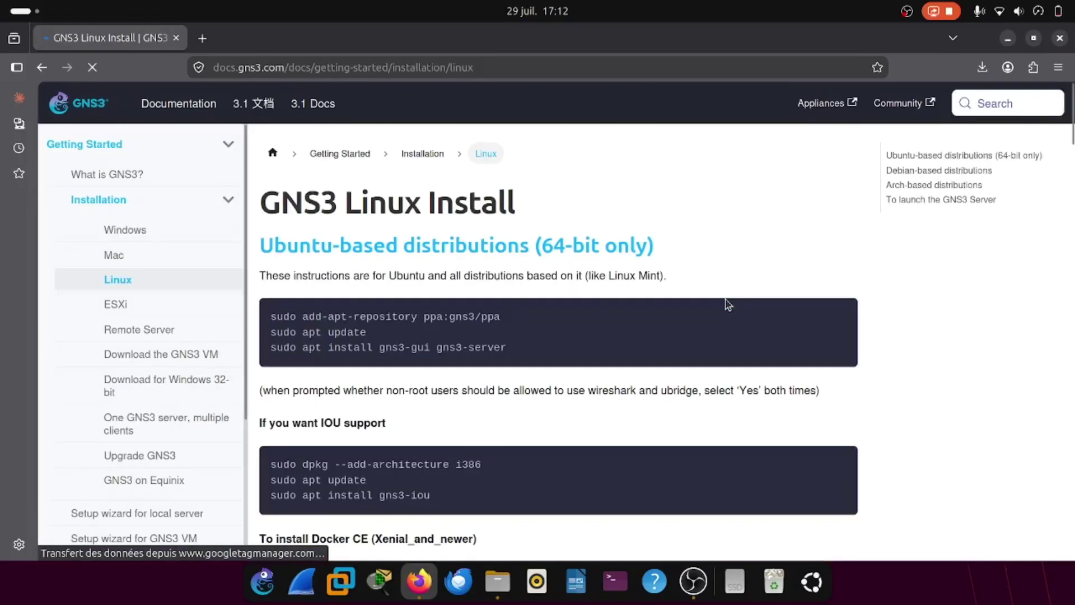
{"action": "left_click", "coordinate": [602, 303]}
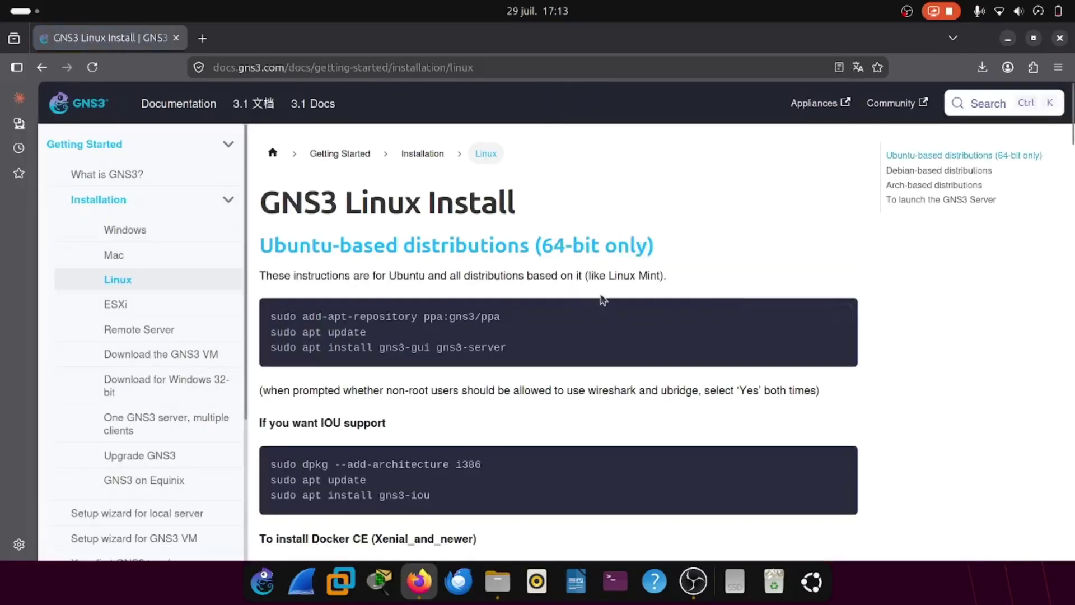
{"action": "left_click_drag", "start_coordinate": [506, 347], "coordinate": [267, 324]}
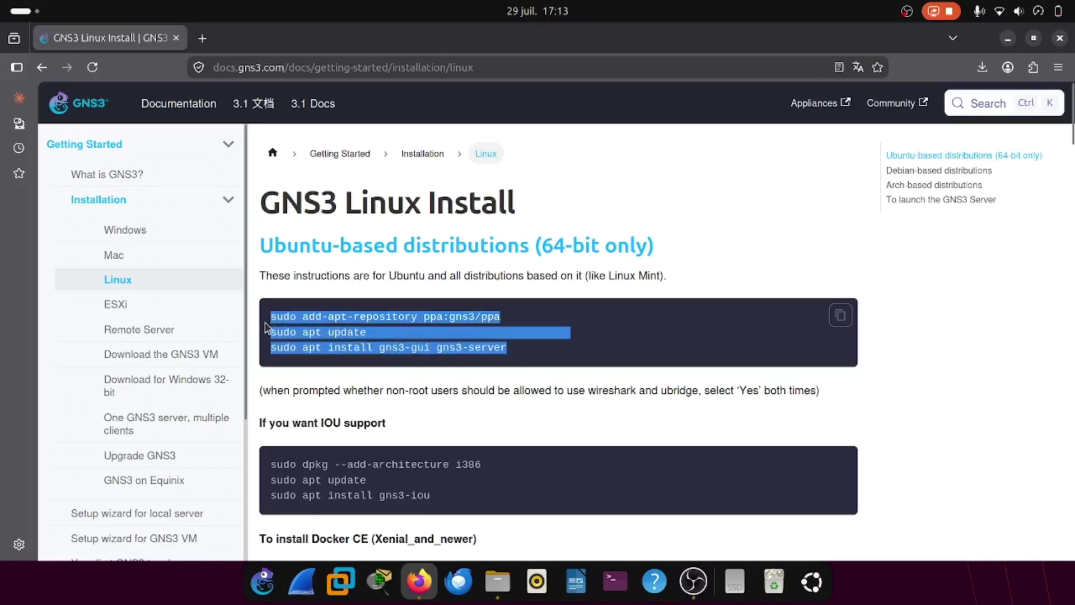
{"action": "left_click", "coordinate": [708, 263]}
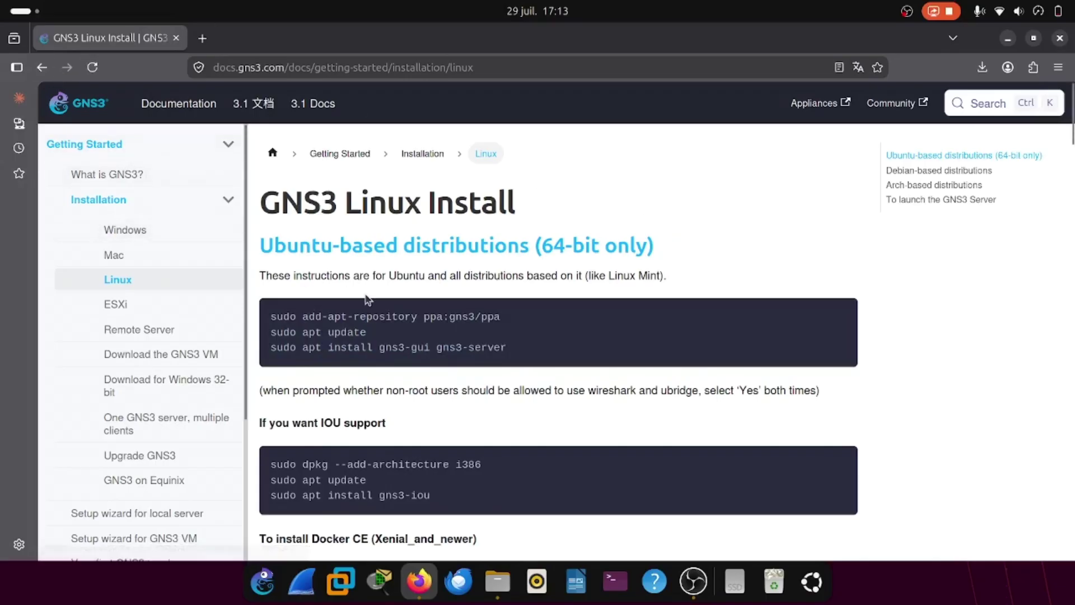
Step: Return to the installer download page and open the GNS3 VM download page
{"action": "left_click", "coordinate": [42, 70]}
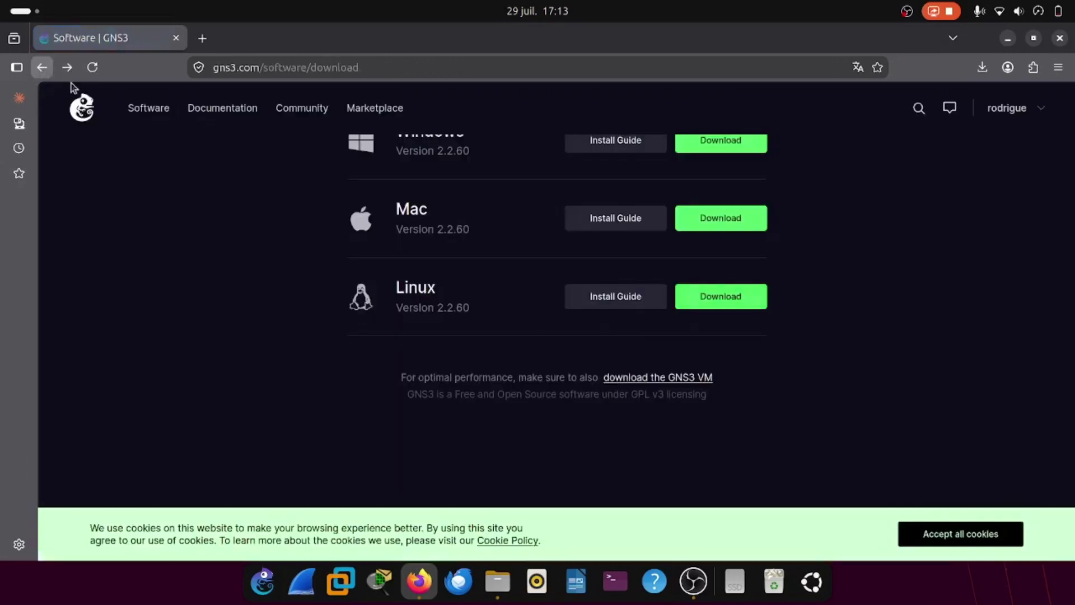
{"action": "scroll", "coordinate": [224, 224], "scroll_direction": "down", "scroll_amount": 5}
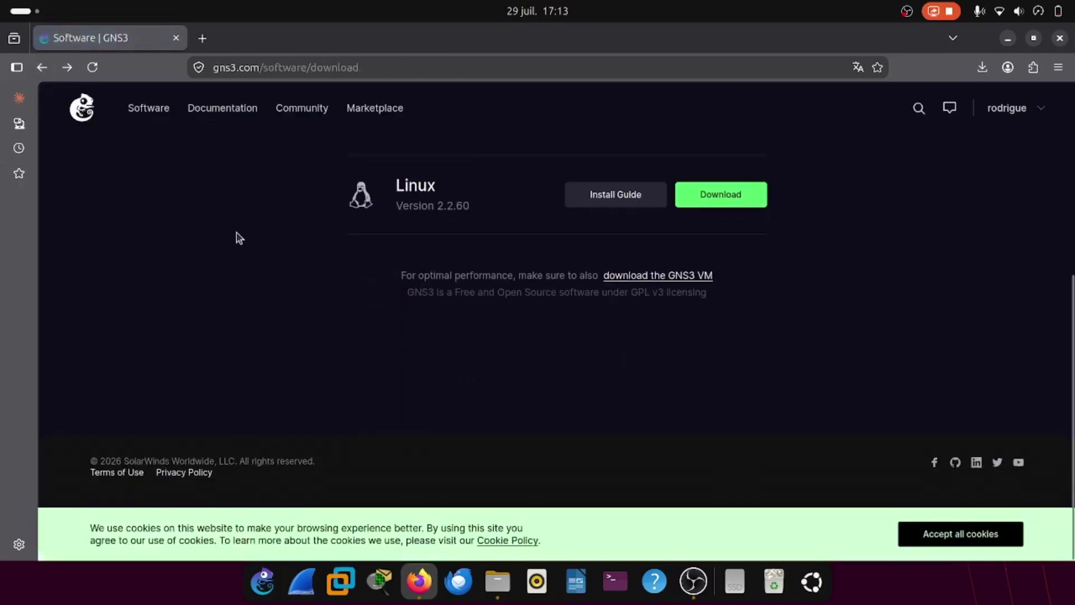
{"action": "left_click", "coordinate": [680, 285]}
{"action": "scroll", "coordinate": [324, 401], "scroll_direction": "up", "scroll_amount": 3}
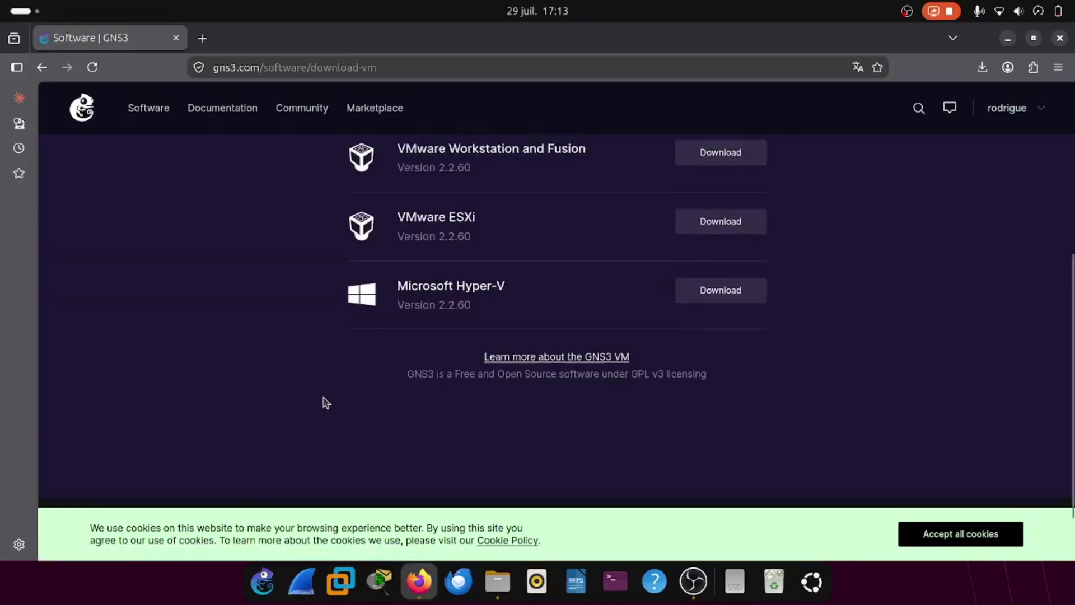
Step: Start downloading the GNS3 VM for VMware Workstation and Fusion, cancel the download and close the downloads list
{"action": "scroll", "coordinate": [327, 402], "scroll_direction": "down", "scroll_amount": 2}
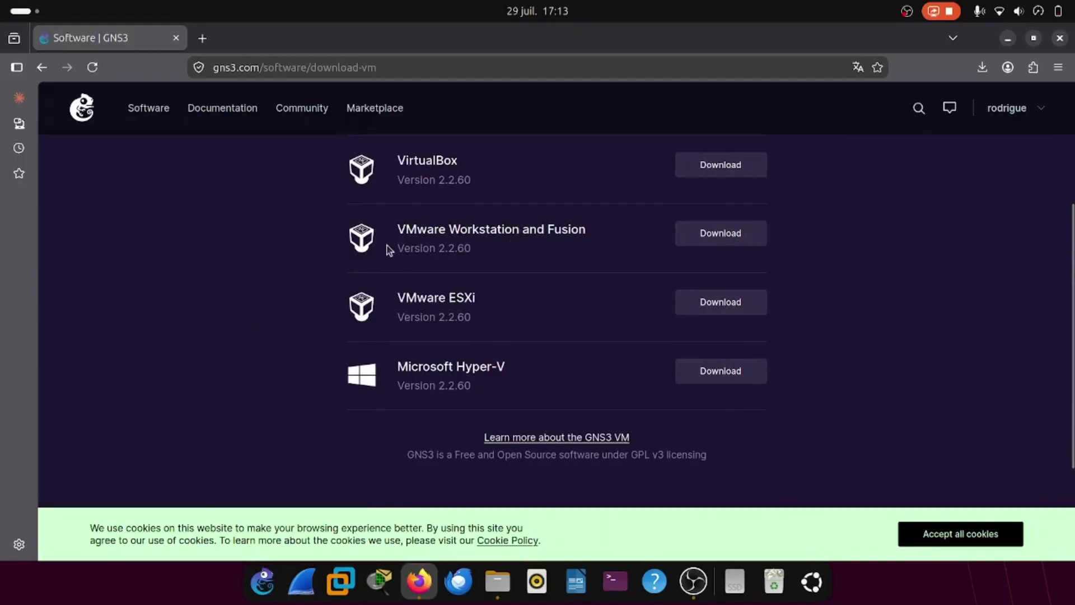
{"action": "scroll", "coordinate": [386, 247], "scroll_direction": "up", "scroll_amount": 2}
{"action": "scroll", "coordinate": [387, 248], "scroll_direction": "down", "scroll_amount": 2}
{"action": "left_click", "coordinate": [726, 243]}
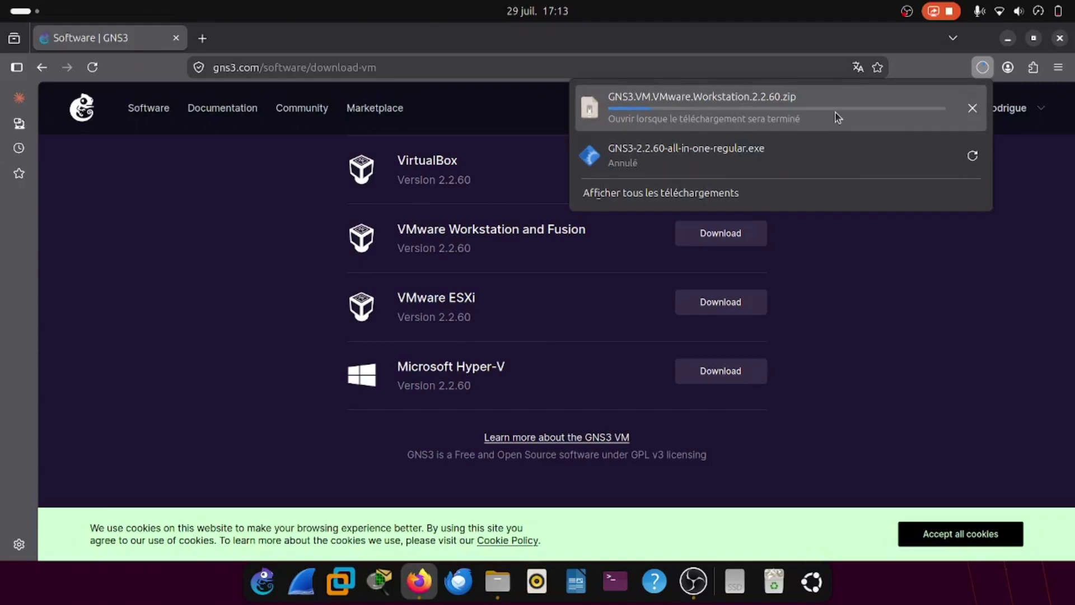
{"action": "left_click", "coordinate": [971, 111]}
{"action": "left_click", "coordinate": [1006, 287]}
Step: Review the GNS3 VM description and the downloads offered for VirtualBox, VMware Workstation and Fusion, VMware ESXi and Microsoft Hyper-V
{"action": "scroll", "coordinate": [469, 287], "scroll_direction": "up", "scroll_amount": 3}
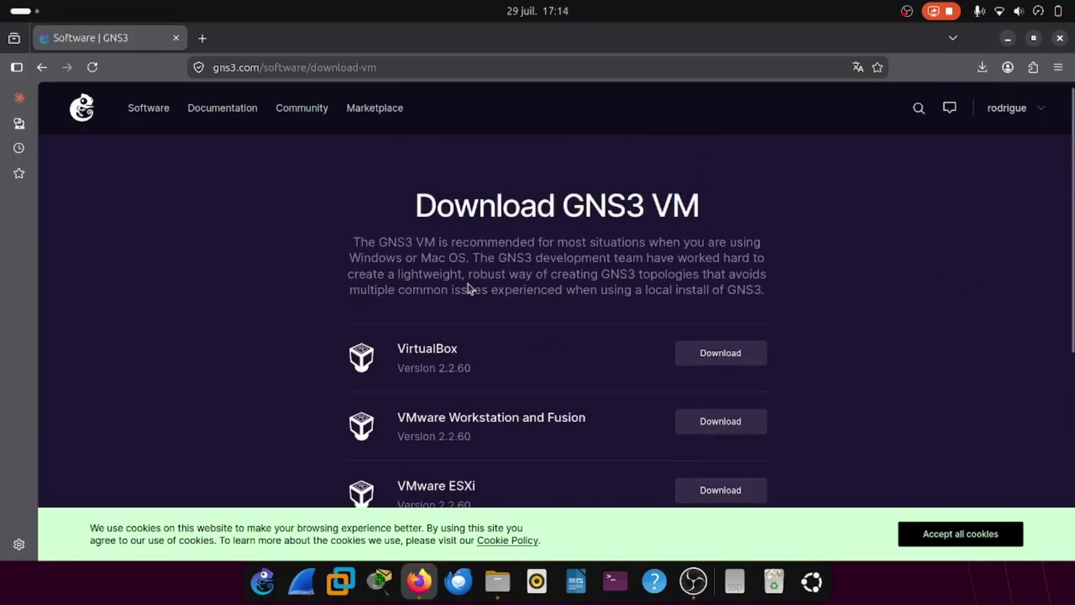
{"action": "scroll", "coordinate": [414, 288], "scroll_direction": "down", "scroll_amount": 3}
{"action": "scroll", "coordinate": [317, 309], "scroll_direction": "up", "scroll_amount": 2}
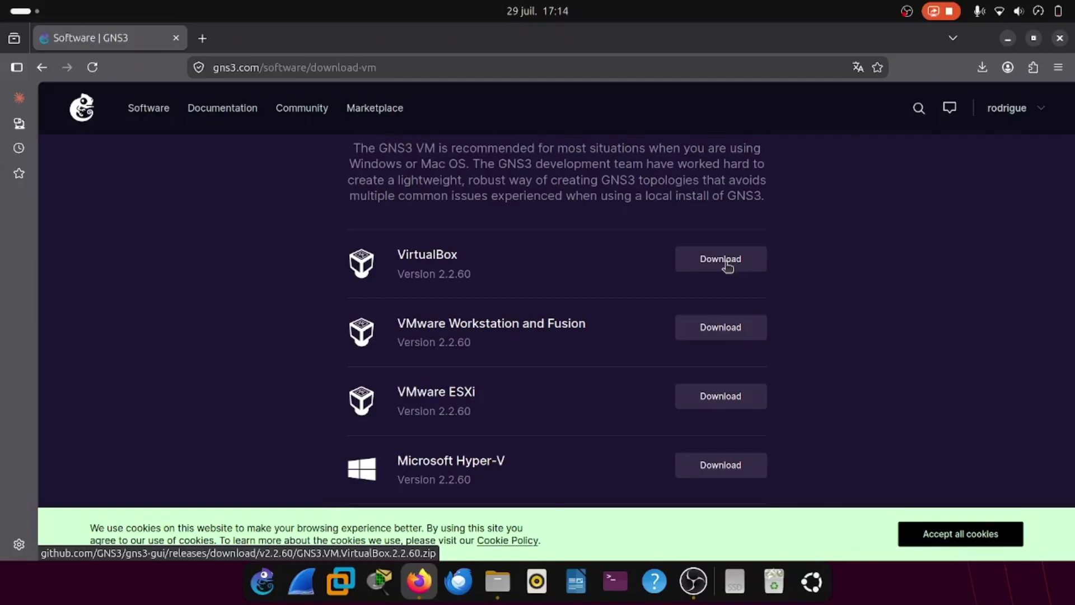
{"action": "scroll", "coordinate": [597, 314], "scroll_direction": "up", "scroll_amount": 2}
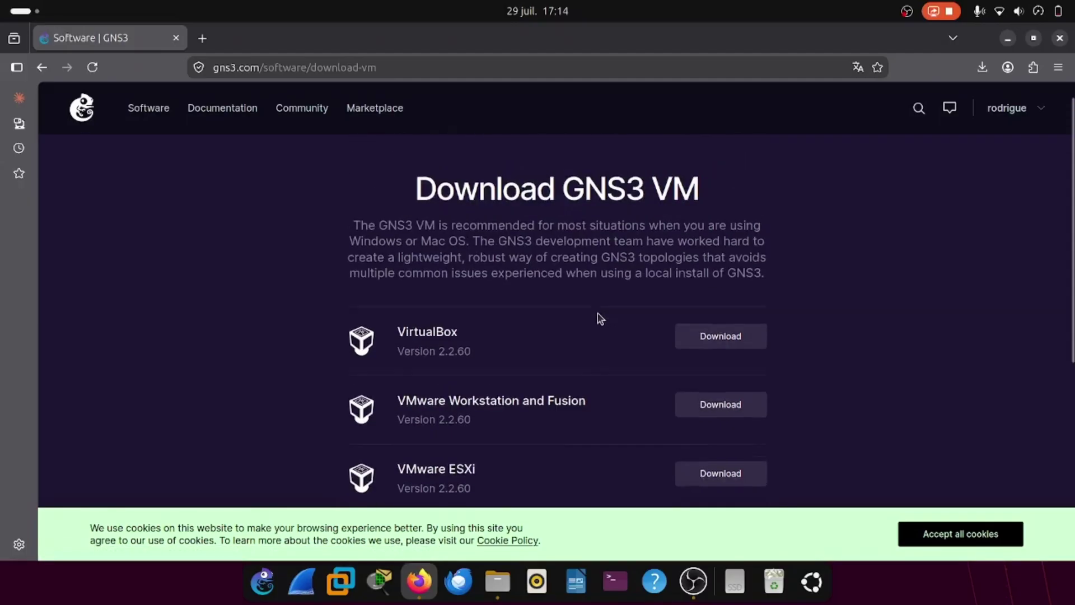
{"action": "scroll", "coordinate": [515, 334], "scroll_direction": "down", "scroll_amount": 5}
{"action": "scroll", "coordinate": [489, 338], "scroll_direction": "down", "scroll_amount": 1}
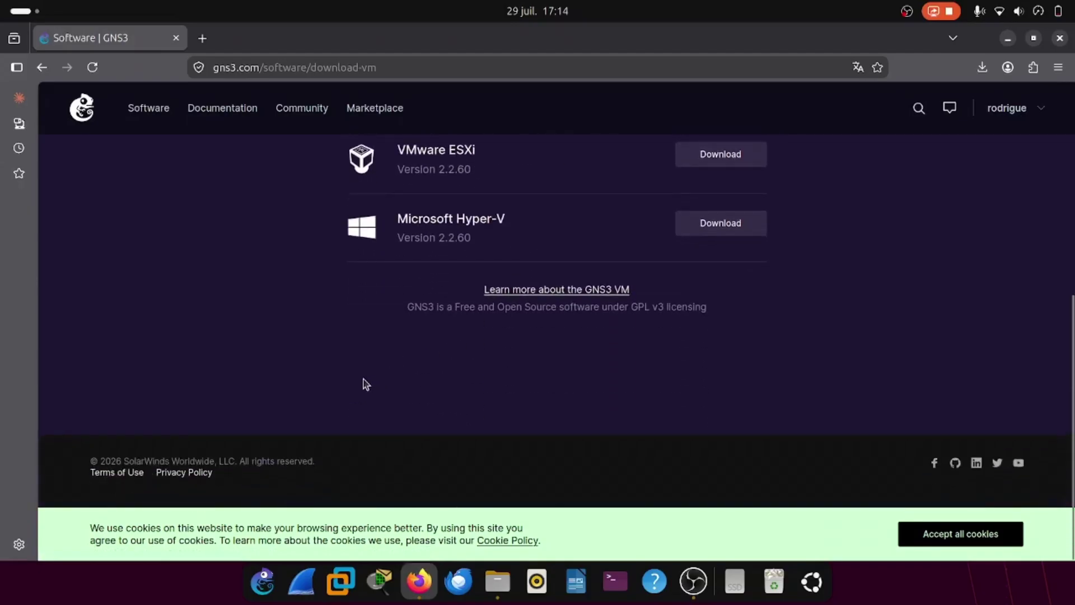
{"action": "scroll", "coordinate": [368, 361], "scroll_direction": "up", "scroll_amount": 2}
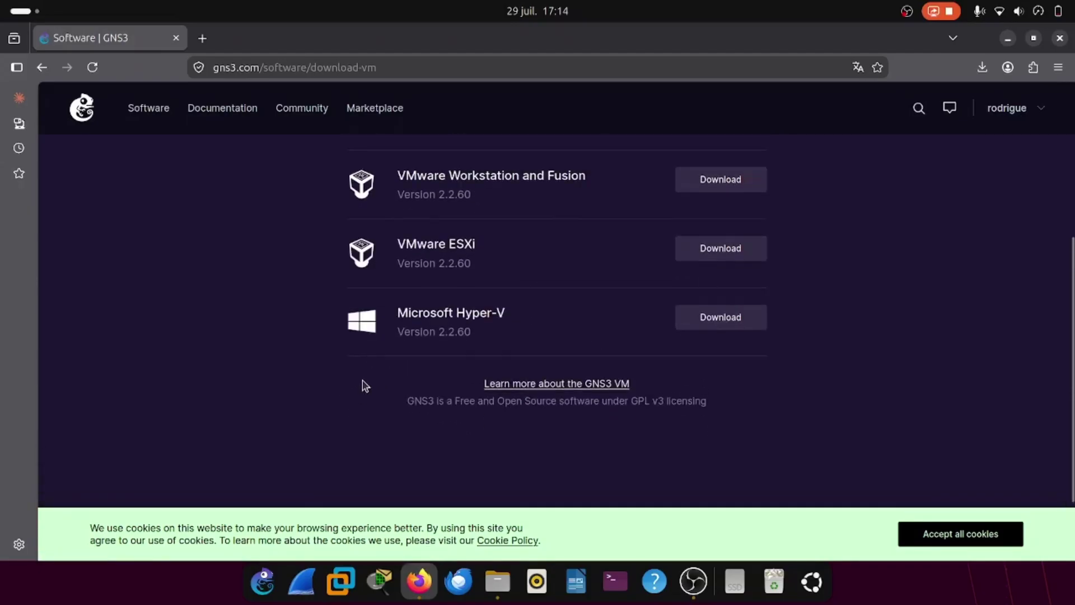
{"action": "scroll", "coordinate": [737, 331], "scroll_direction": "up", "scroll_amount": 2}
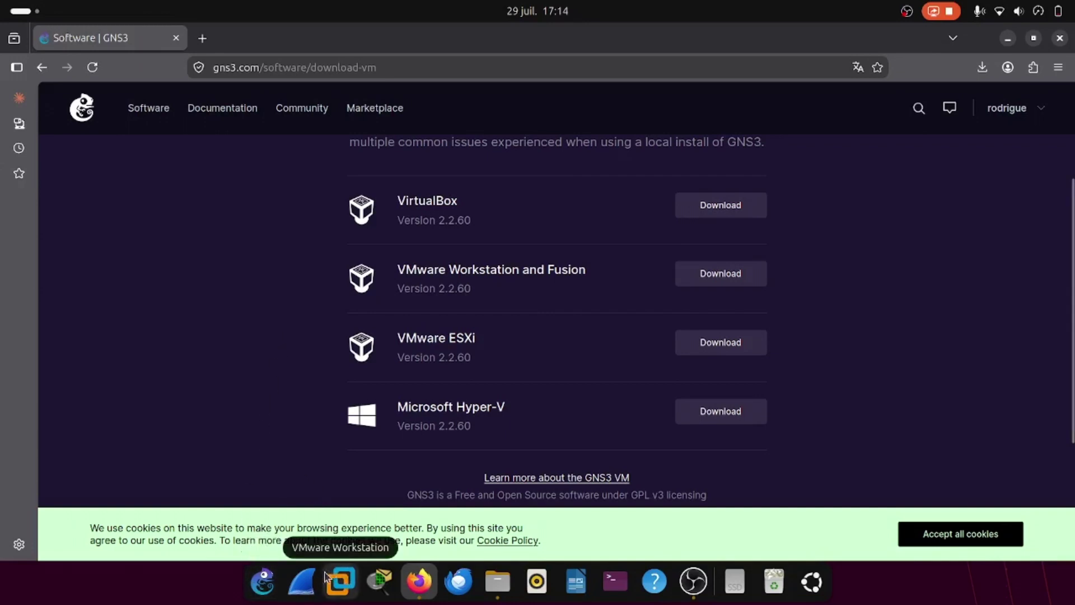
Step: Switch to VMware Workstation and bring up the dialog for opening an existing virtual machine
{"action": "left_click", "coordinate": [342, 585]}
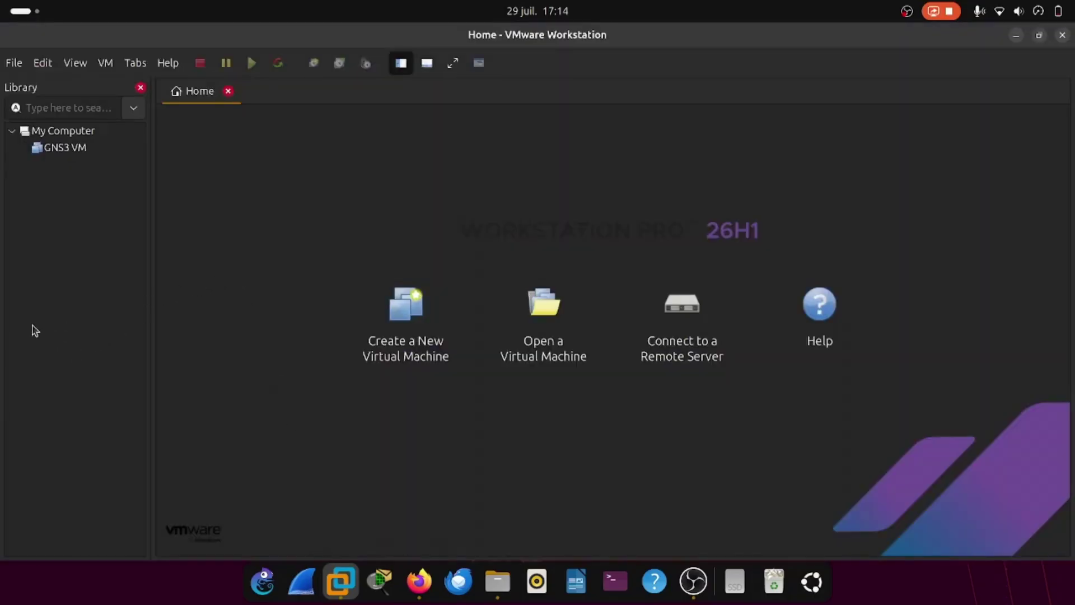
{"action": "left_click", "coordinate": [41, 65]}
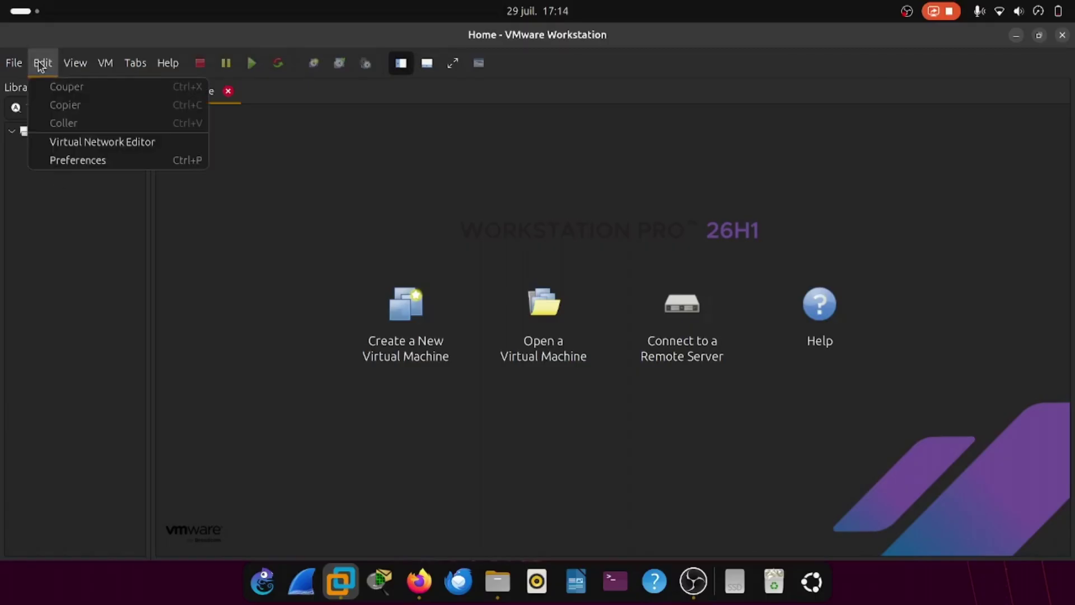
{"action": "left_click", "coordinate": [40, 65]}
{"action": "left_click", "coordinate": [15, 63]}
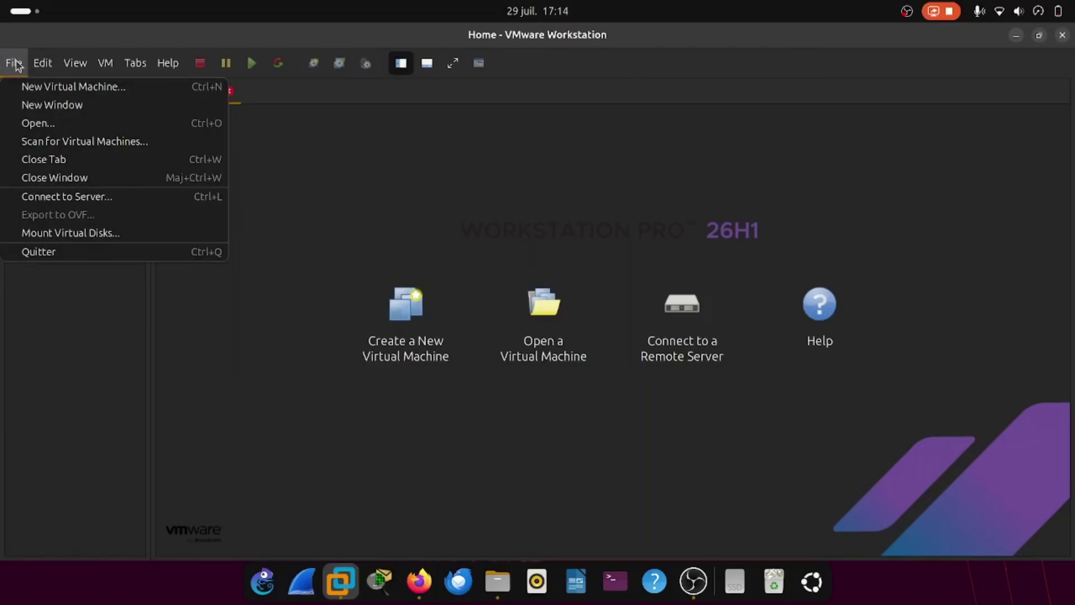
{"action": "left_click", "coordinate": [51, 122]}
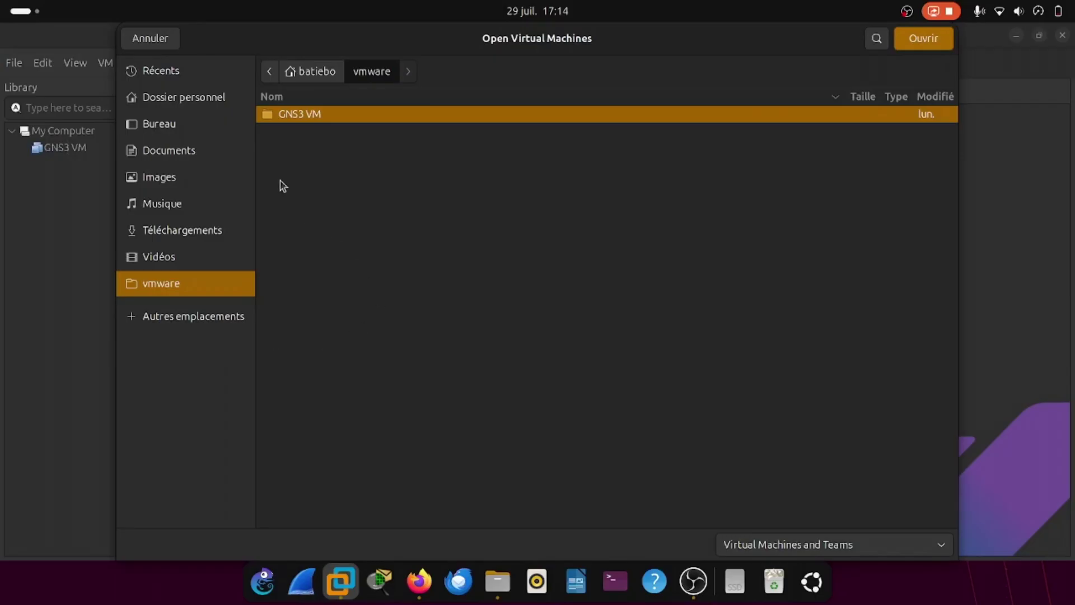
Step: Import GNS3 VM.ova from the Network_WorkSpace folder in Bureau as a new virtual machine named GNS3 VM (2), keeping the proposed storage location
{"action": "left_click", "coordinate": [184, 98]}
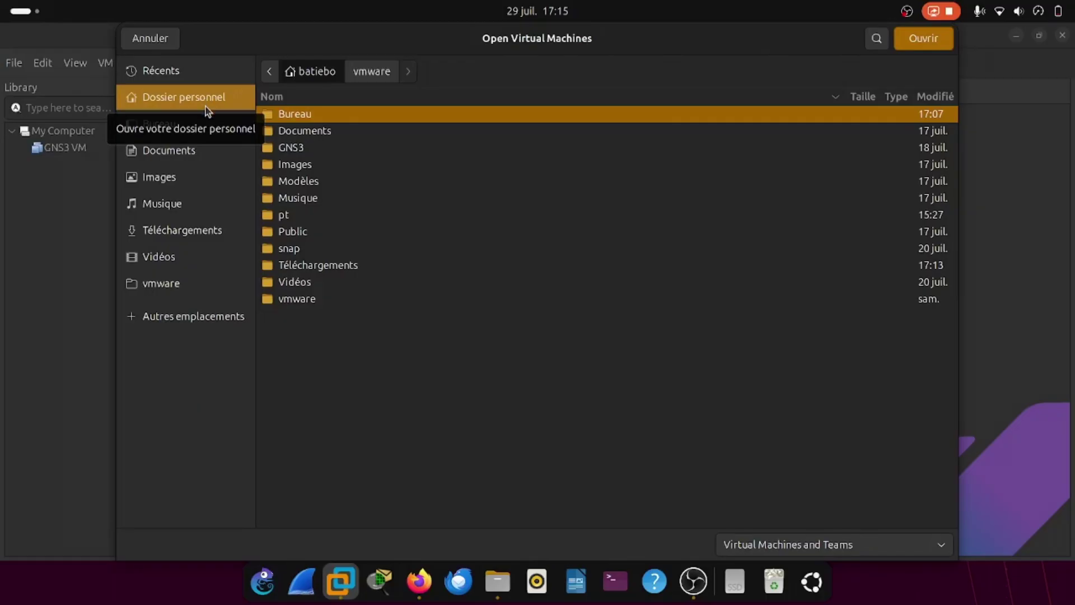
{"action": "double_click", "coordinate": [275, 117]}
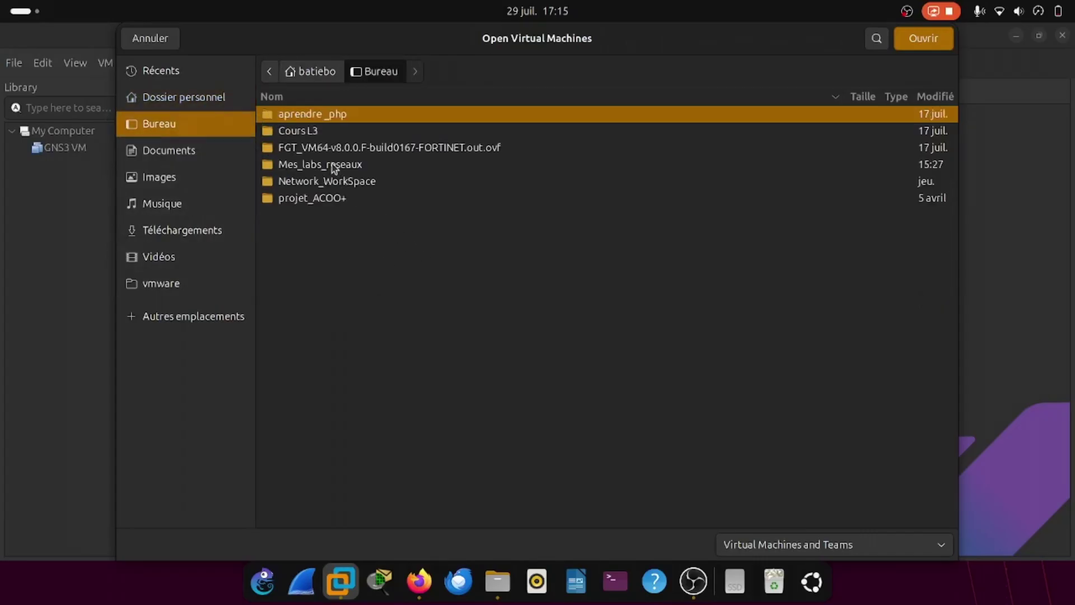
{"action": "double_click", "coordinate": [334, 181]}
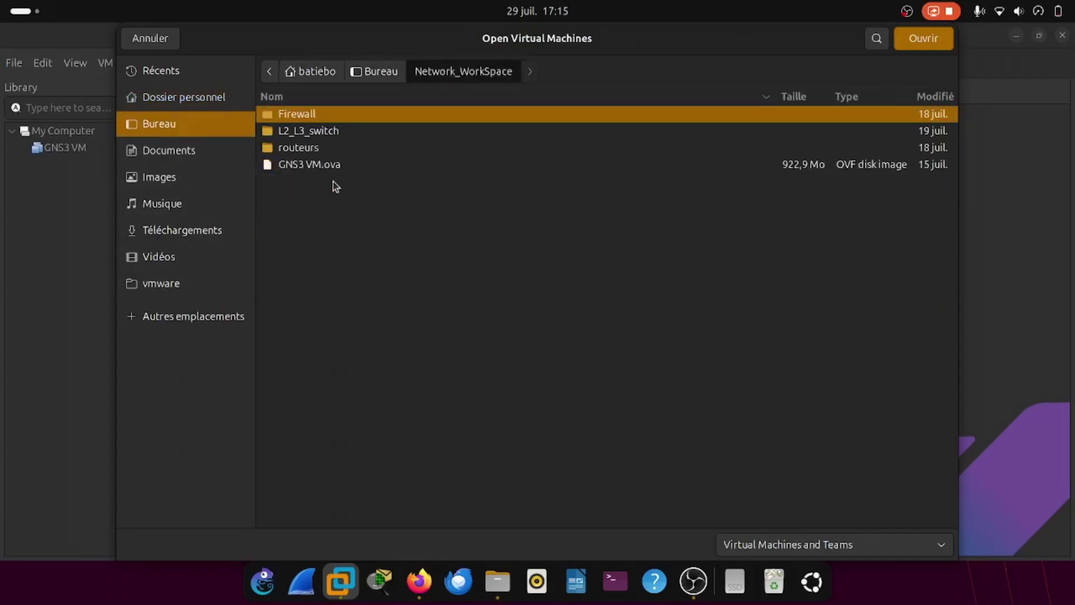
{"action": "left_click", "coordinate": [330, 168]}
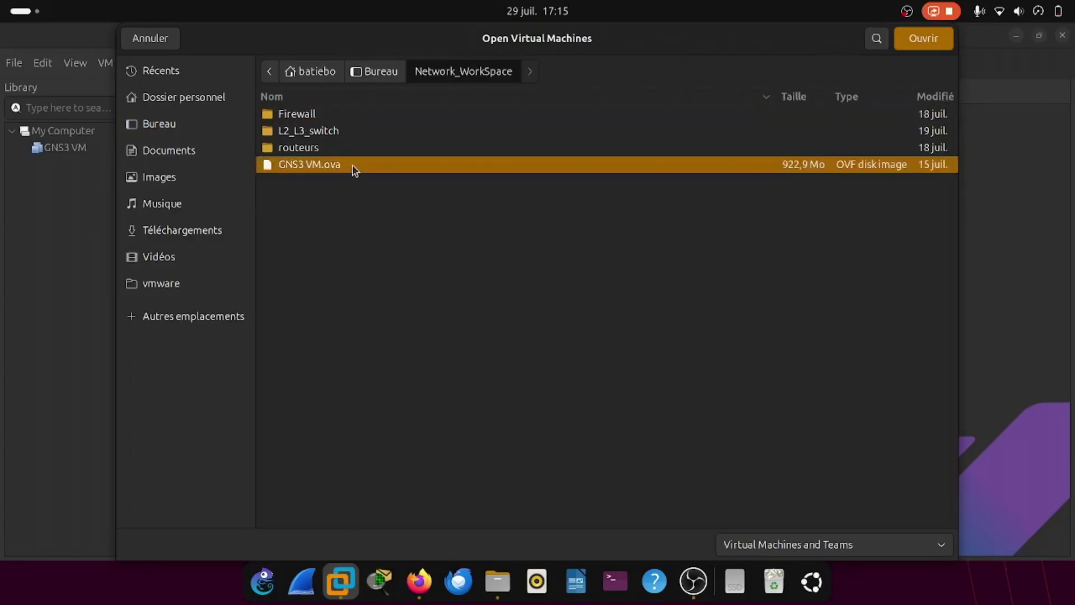
{"action": "left_click", "coordinate": [936, 42]}
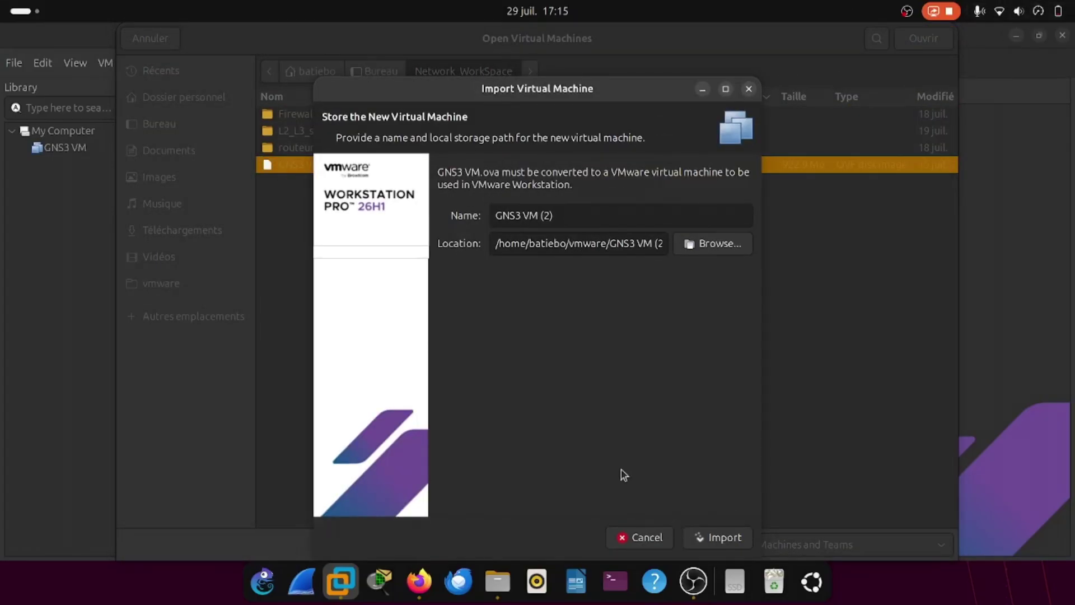
{"action": "left_click", "coordinate": [578, 221]}
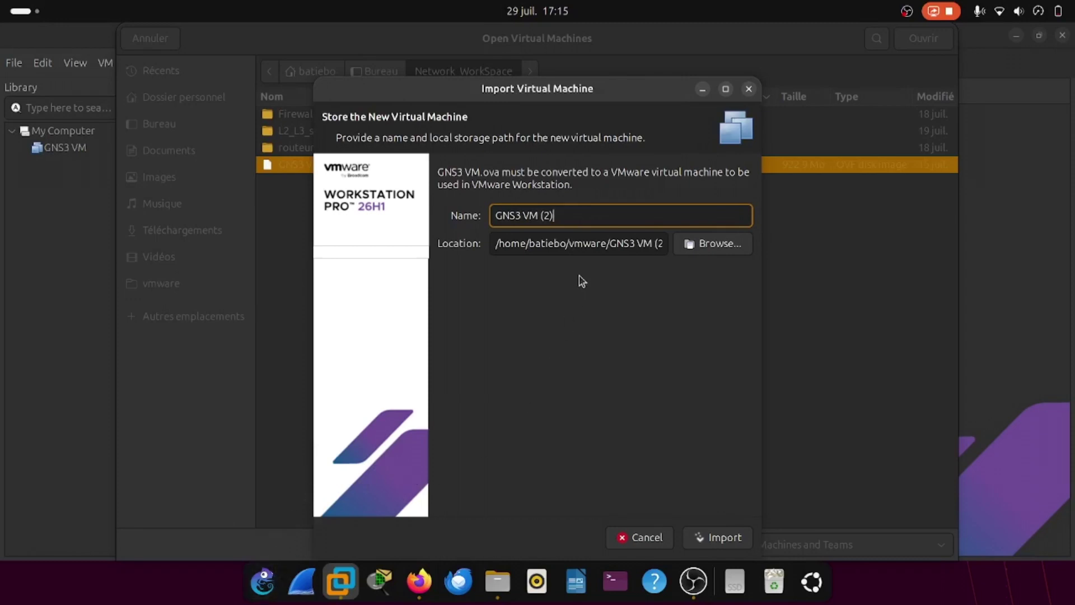
{"action": "left_click", "coordinate": [723, 538]}
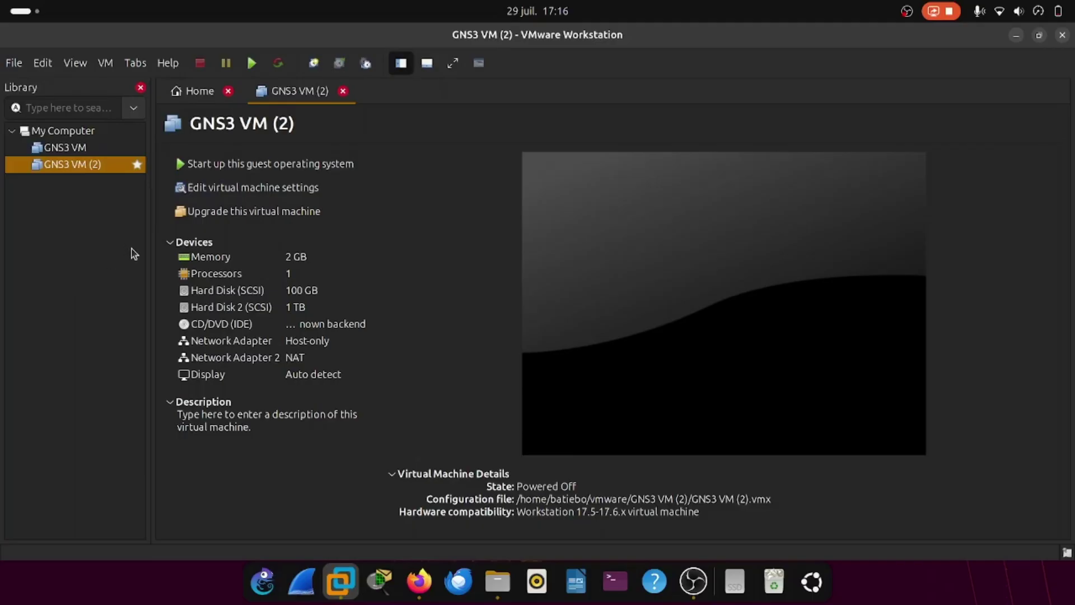
Step: Compare the memory and processor allocations of GNS3 VM (2) with those of the existing GNS3 VM
{"action": "left_click", "coordinate": [223, 261]}
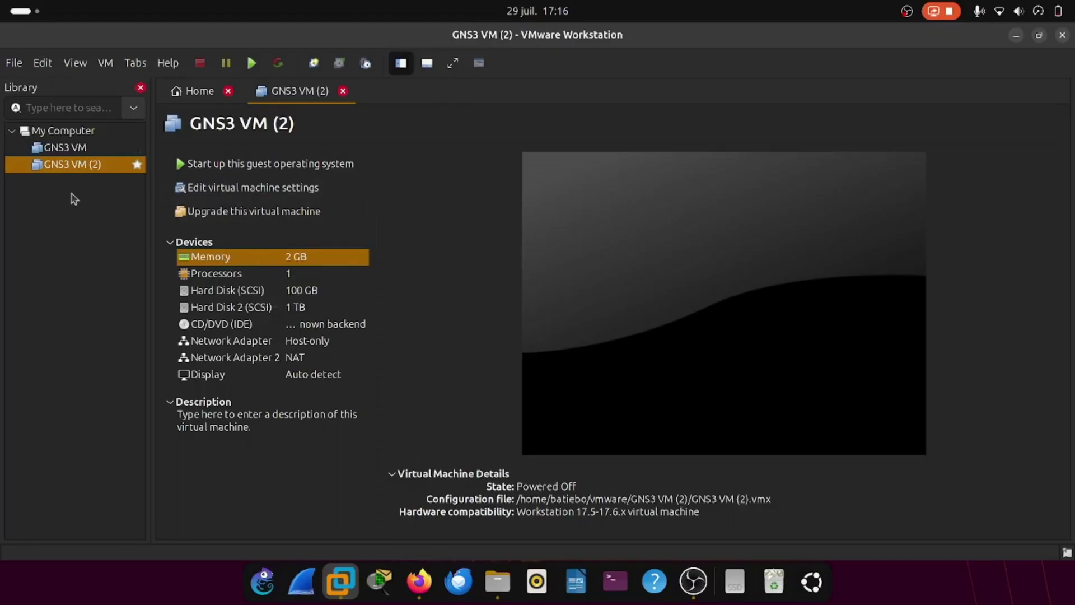
{"action": "left_click", "coordinate": [108, 148]}
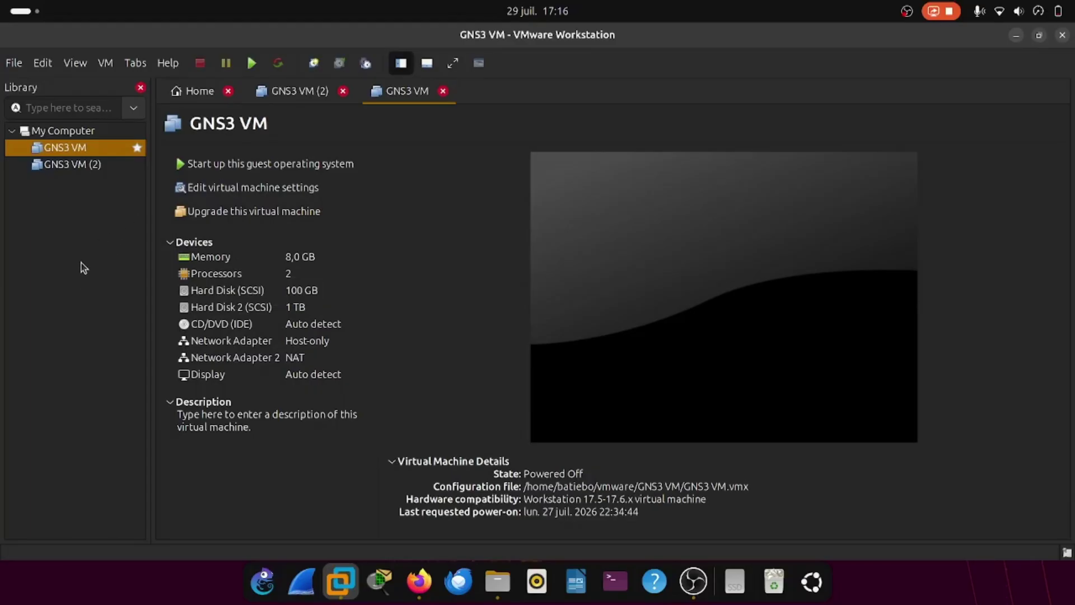
{"action": "left_click", "coordinate": [95, 166]}
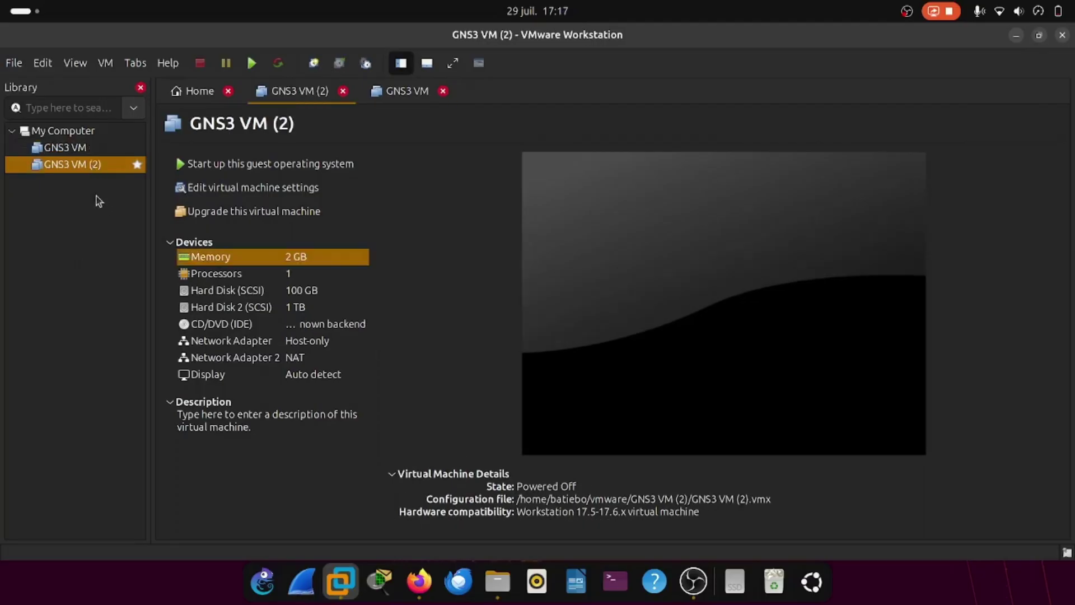
Step: Set the number of processors of GNS3 VM (2) to 2 and save the virtual machine settings
{"action": "left_click", "coordinate": [246, 274]}
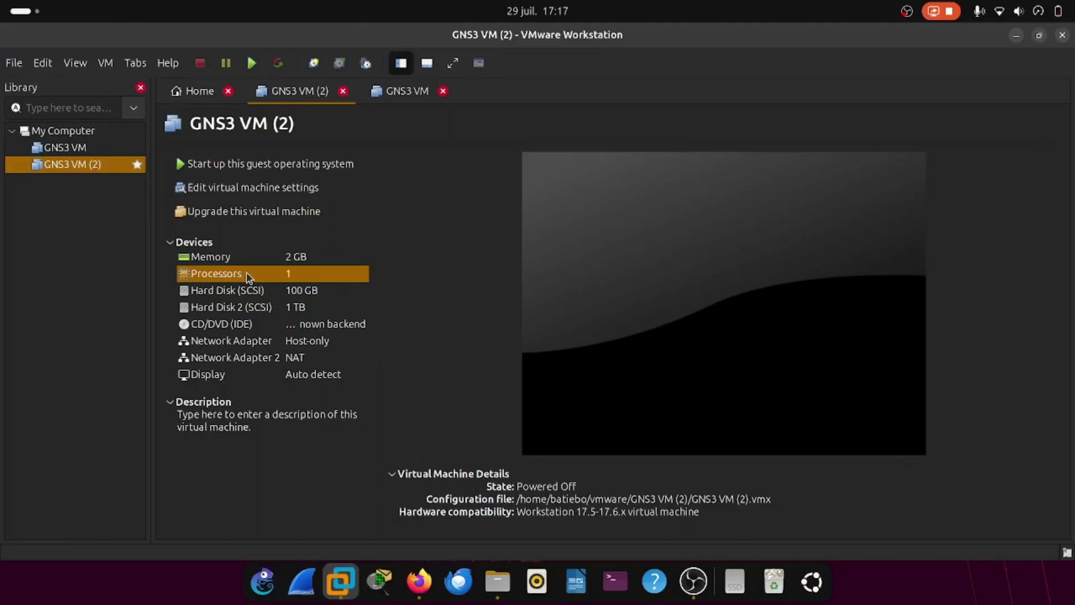
{"action": "double_click", "coordinate": [253, 274]}
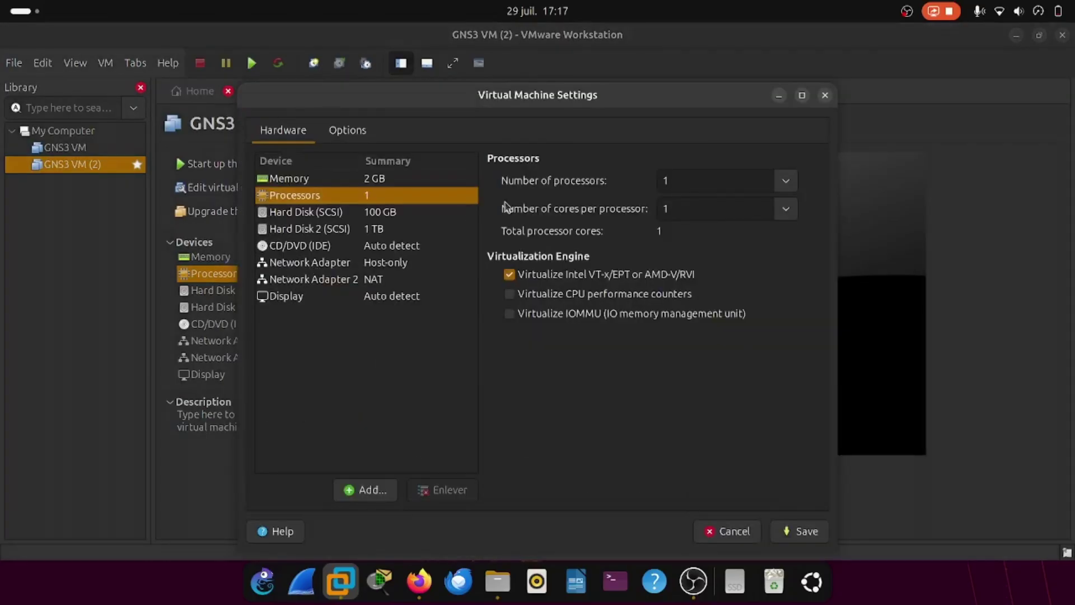
{"action": "left_click", "coordinate": [824, 95]}
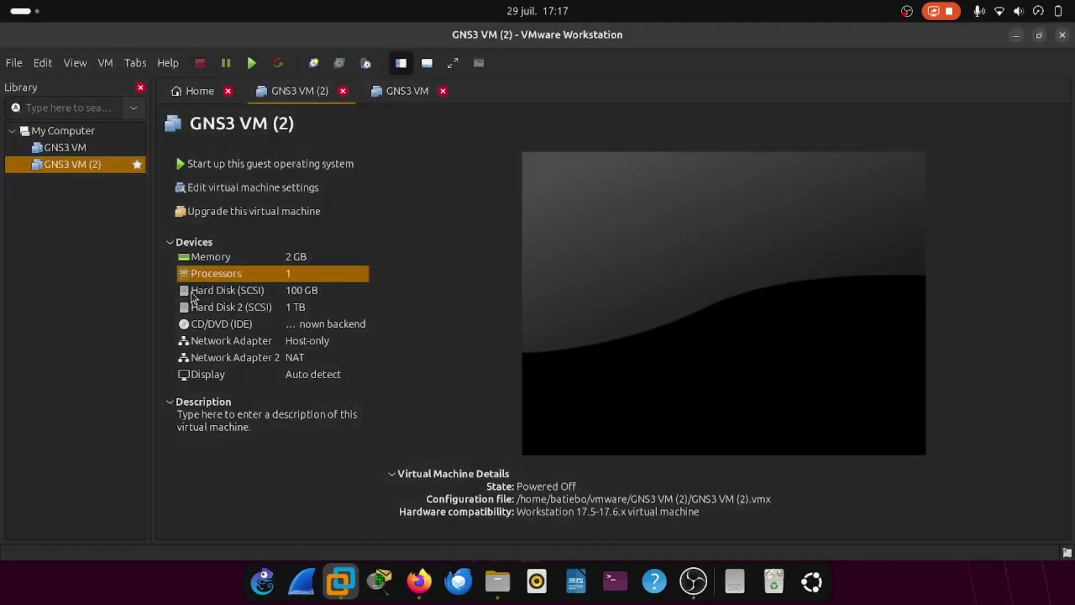
{"action": "double_click", "coordinate": [218, 278]}
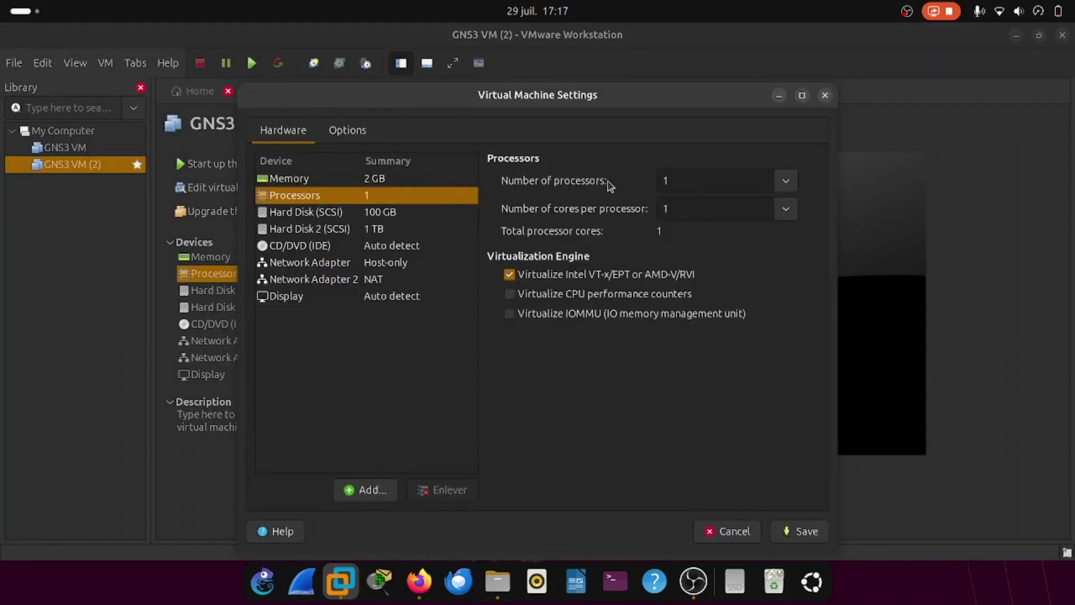
{"action": "left_click", "coordinate": [785, 182]}
{"action": "left_click", "coordinate": [688, 229]}
{"action": "left_click", "coordinate": [809, 529]}
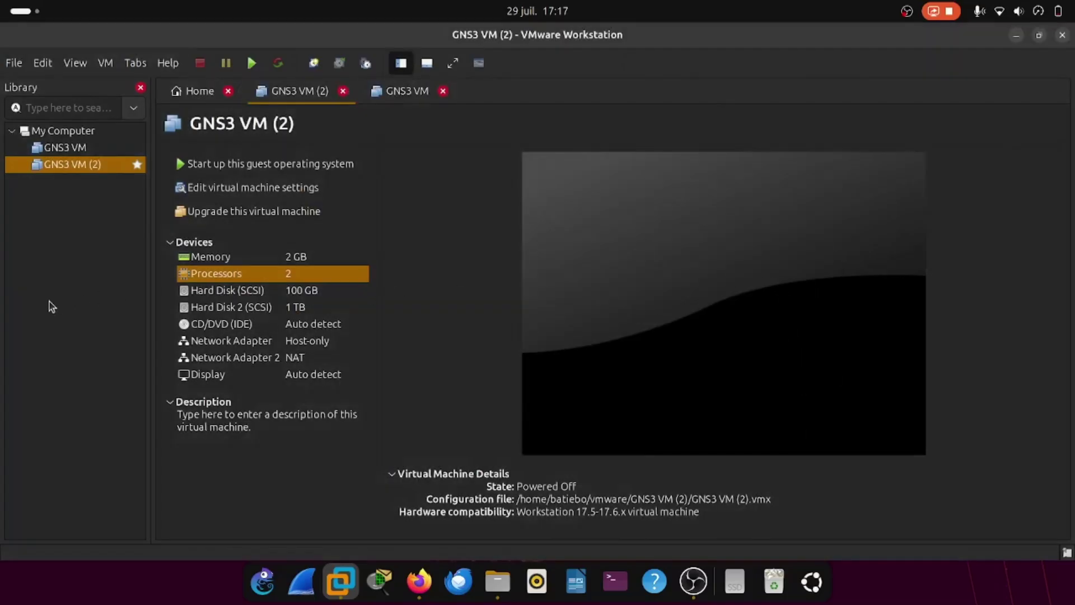
Step: Check the capacity and disk file settings of the first SCSI hard disk of GNS3 VM (2), then close the settings unchanged
{"action": "left_click", "coordinate": [247, 292]}
{"action": "double_click", "coordinate": [247, 292]}
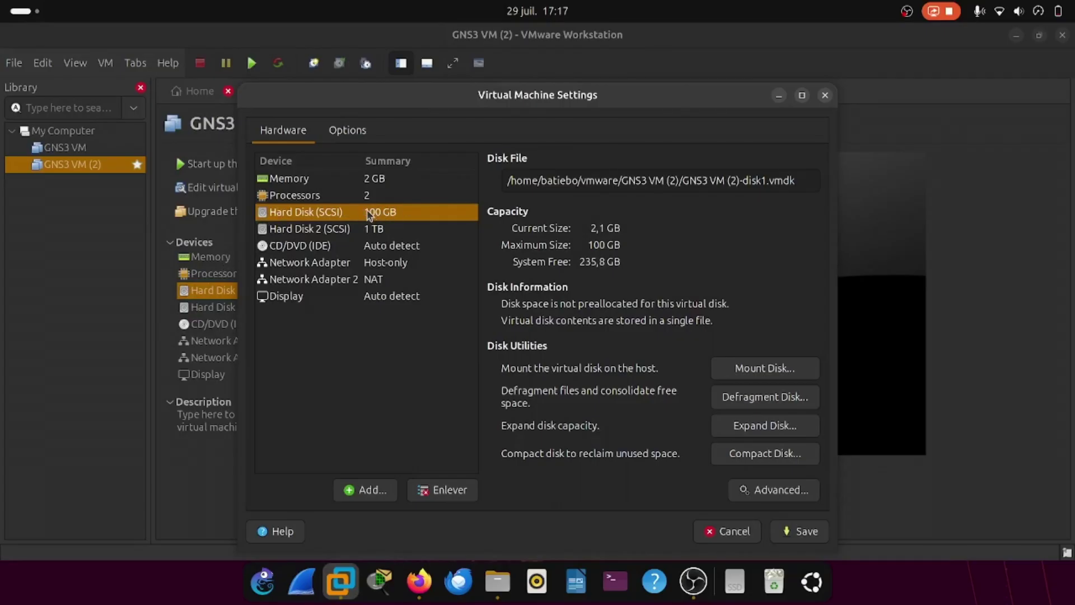
{"action": "left_click", "coordinate": [825, 95]}
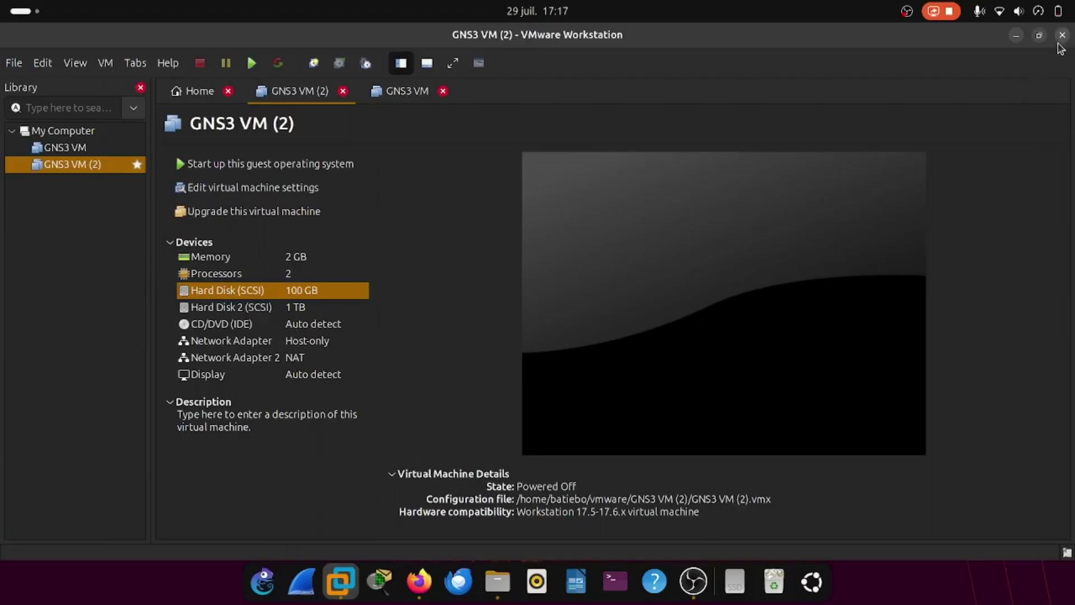
Step: Minimize the open VMware, browser and OBS windows, launch GNS3 and dismiss its new project dialog
{"action": "left_click", "coordinate": [1016, 36]}
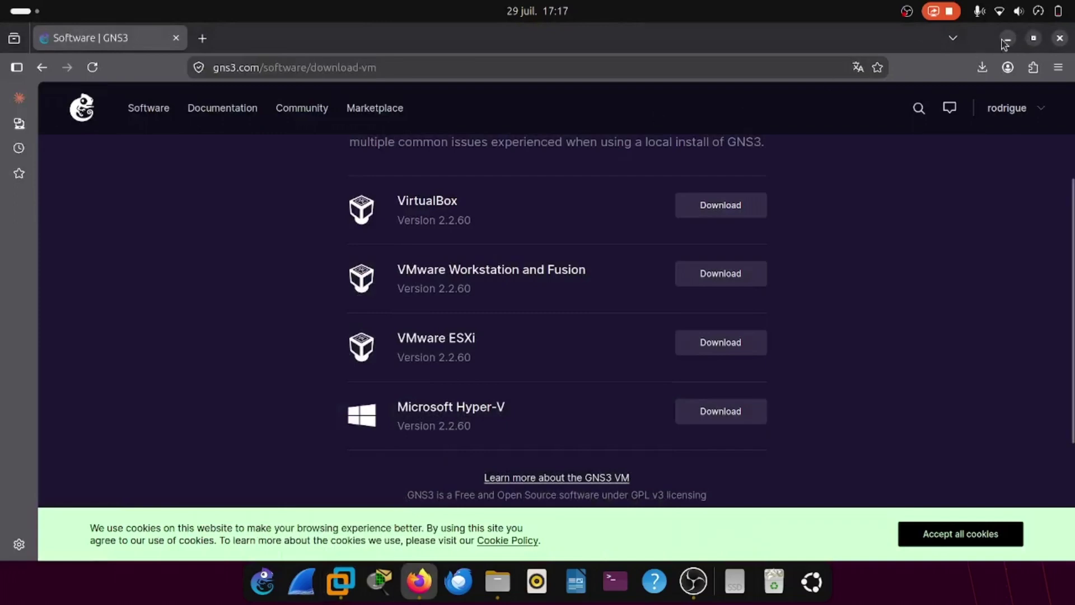
{"action": "left_click", "coordinate": [1005, 42]}
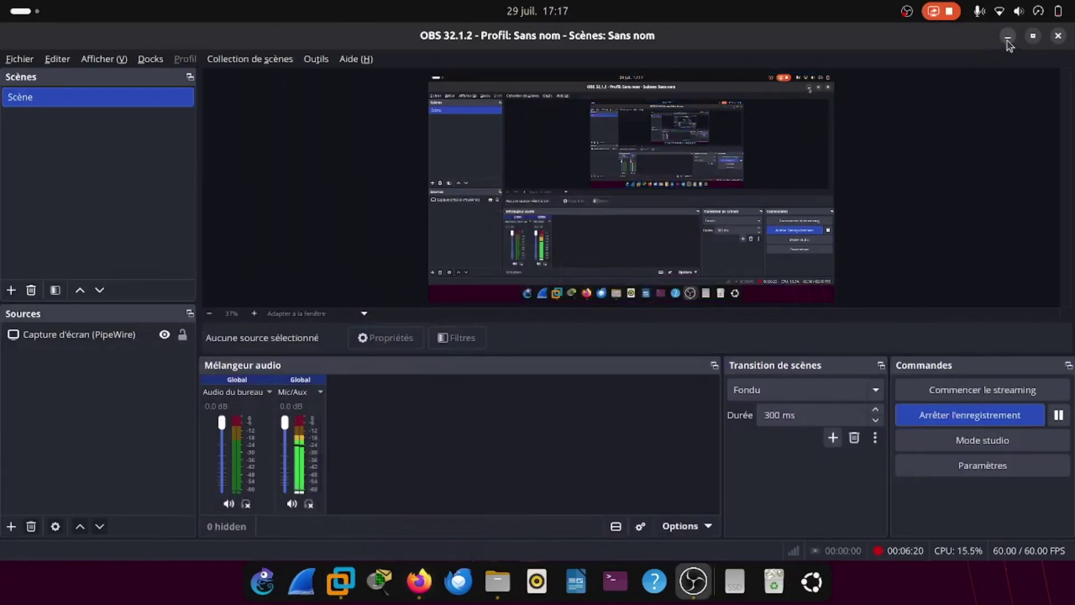
{"action": "left_click", "coordinate": [1007, 38]}
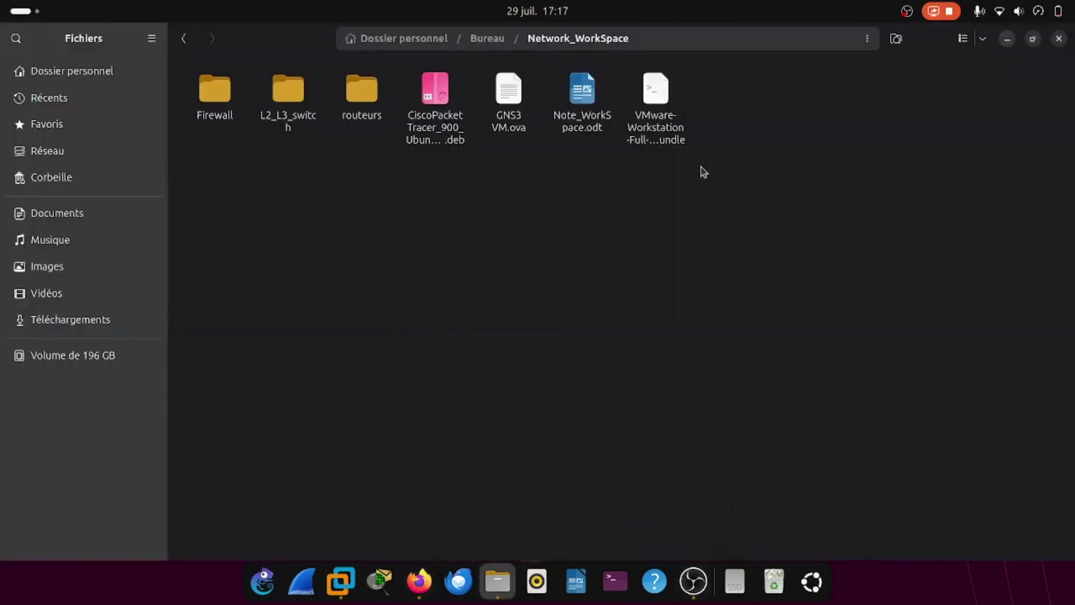
{"action": "left_click", "coordinate": [263, 582]}
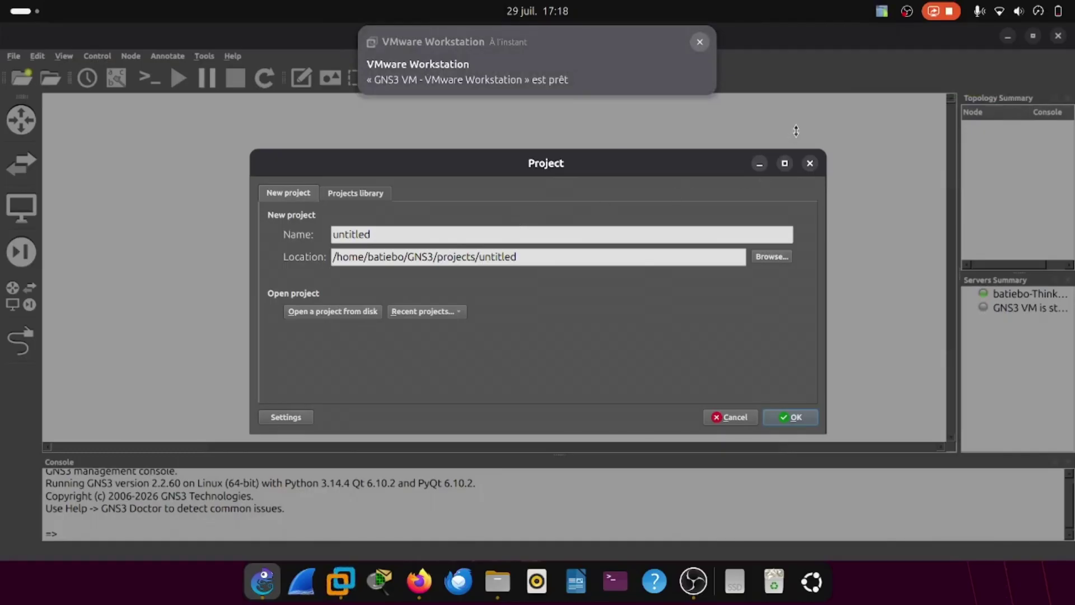
{"action": "left_click", "coordinate": [810, 164]}
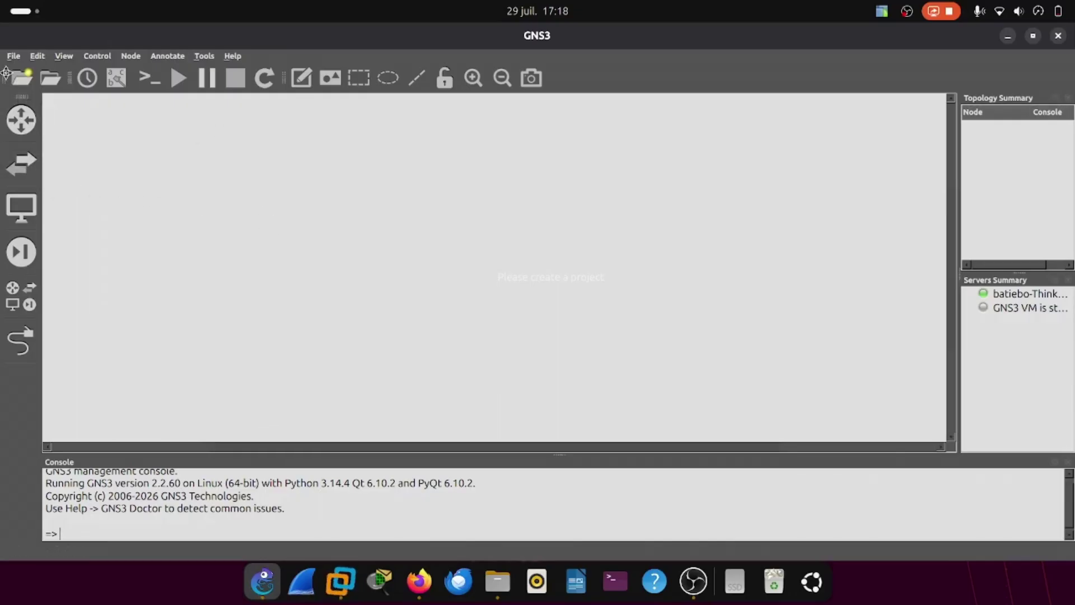
Step: In the GNS3 VM preferences, review the available virtual machines, keep GNS3 VM as the VM name and accept the preferences
{"action": "left_click", "coordinate": [38, 56]}
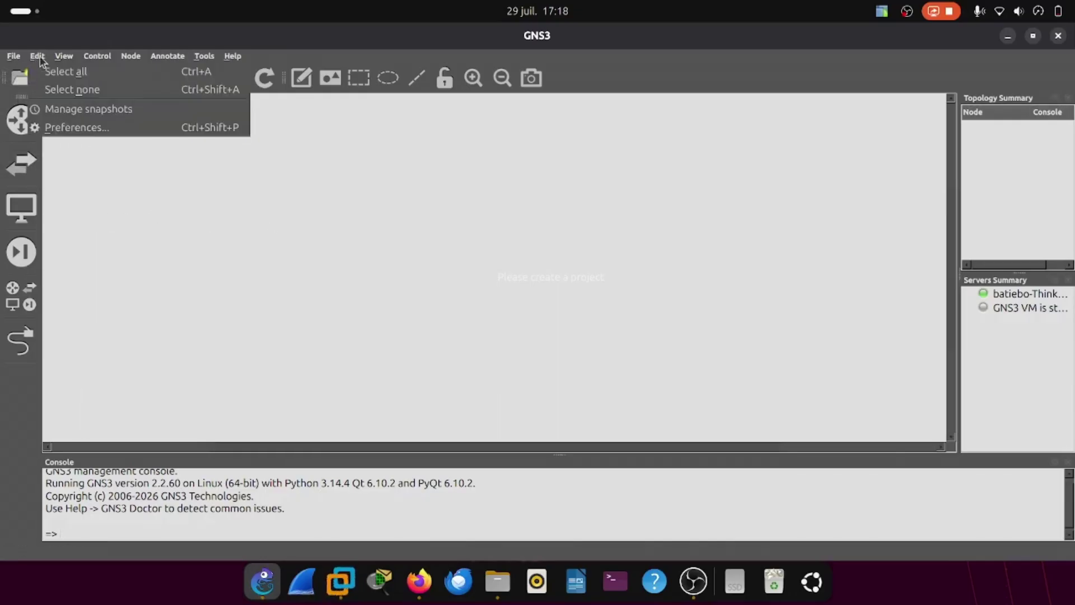
{"action": "left_click", "coordinate": [79, 126]}
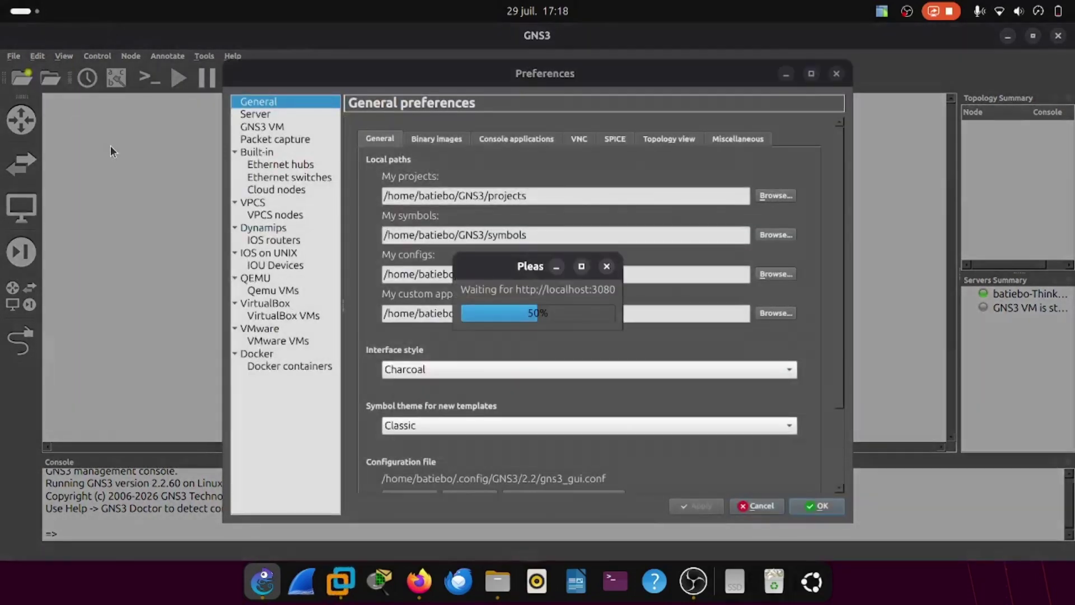
{"action": "left_click", "coordinate": [266, 129]}
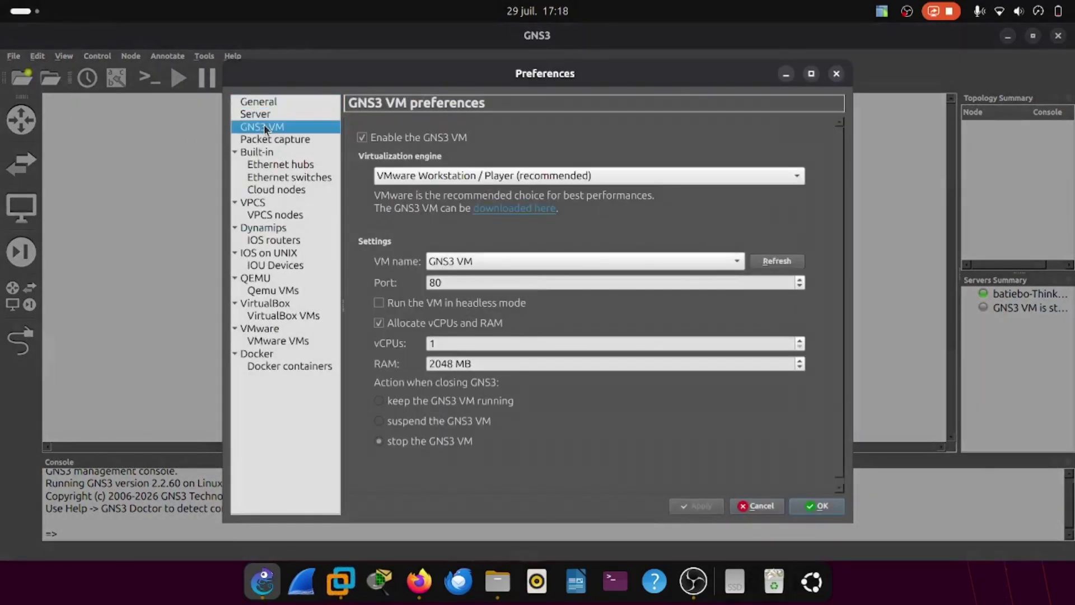
{"action": "left_click", "coordinate": [735, 263]}
{"action": "left_click", "coordinate": [735, 264]}
{"action": "left_click", "coordinate": [474, 263]}
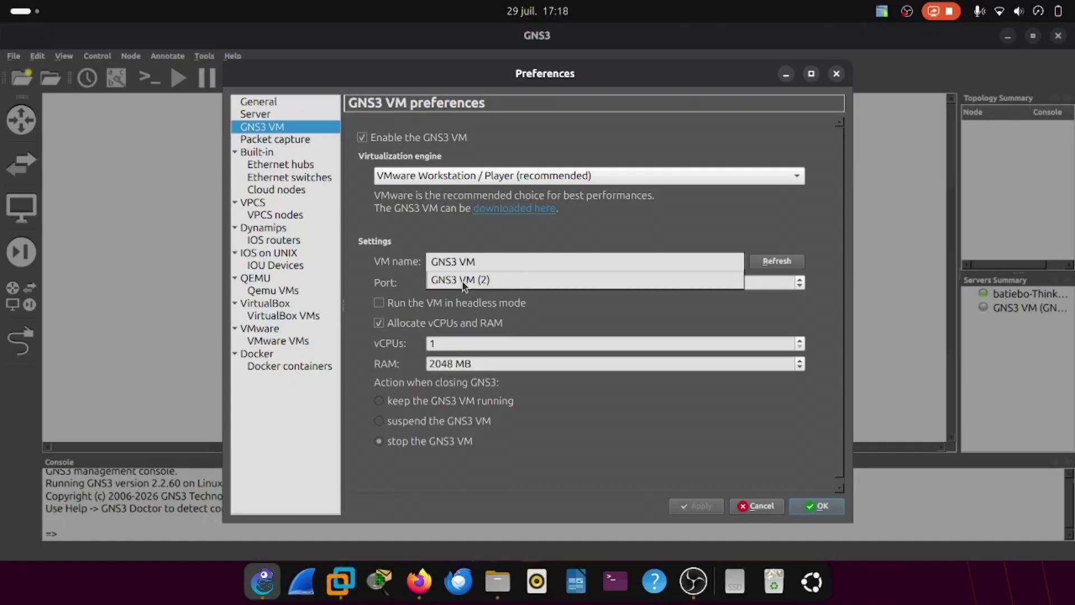
{"action": "left_click", "coordinate": [673, 233]}
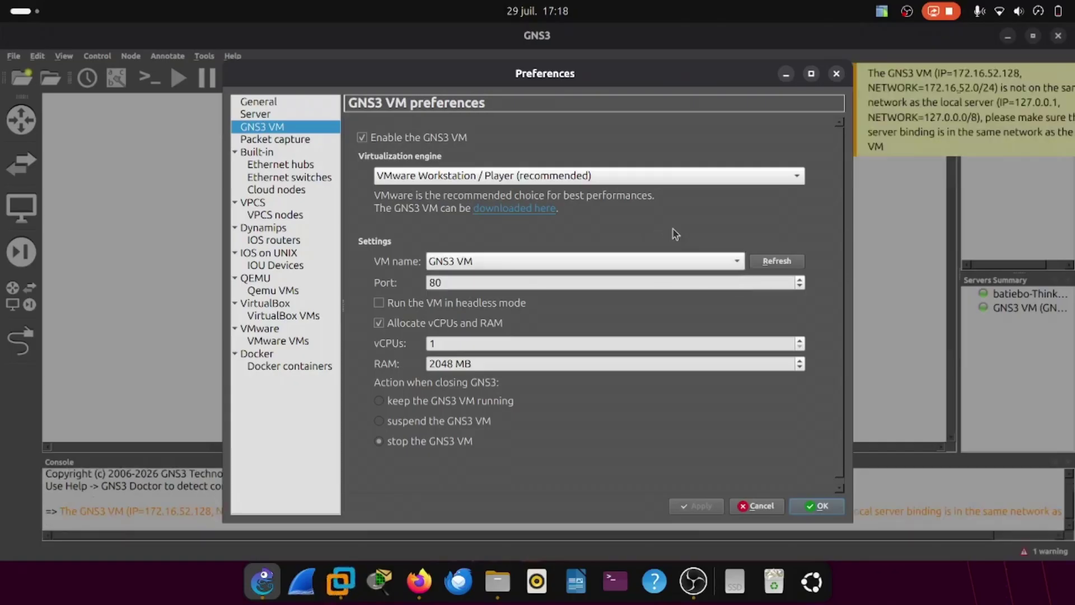
{"action": "left_click", "coordinate": [560, 264]}
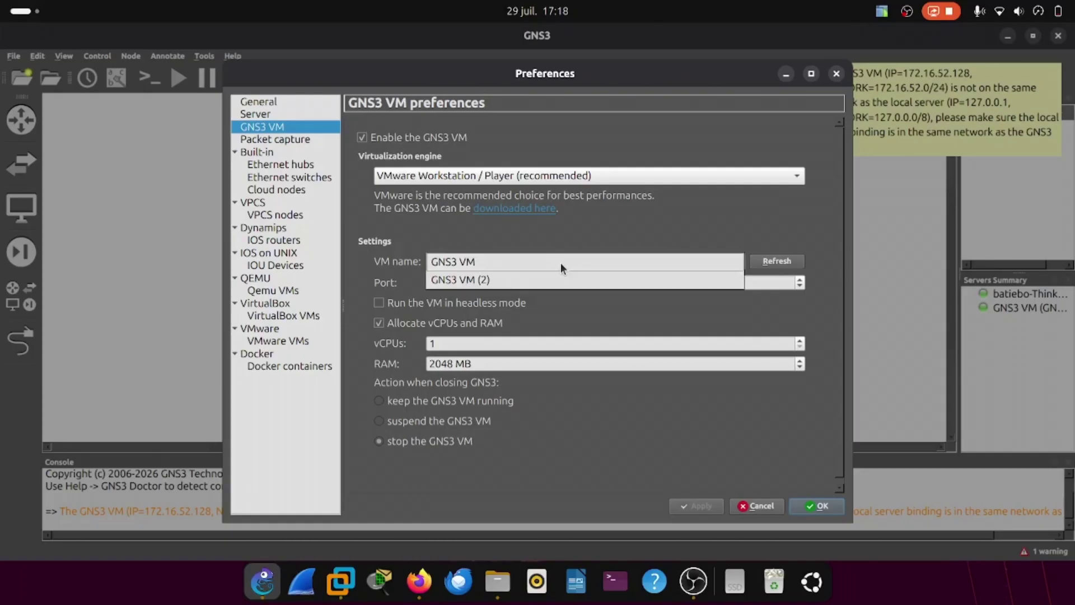
{"action": "left_click", "coordinate": [734, 264]}
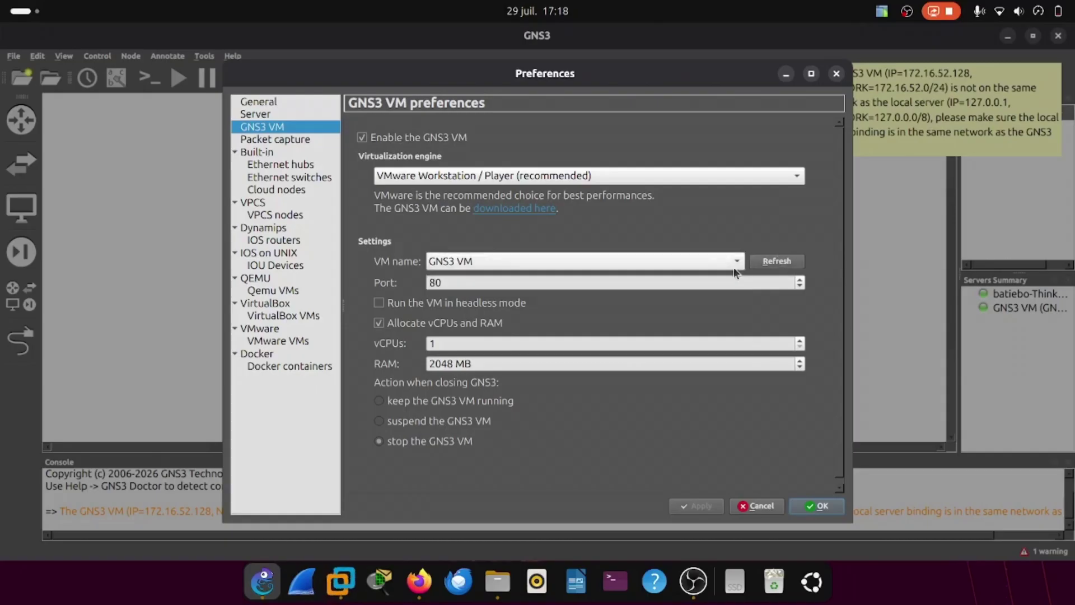
{"action": "left_click", "coordinate": [717, 264]}
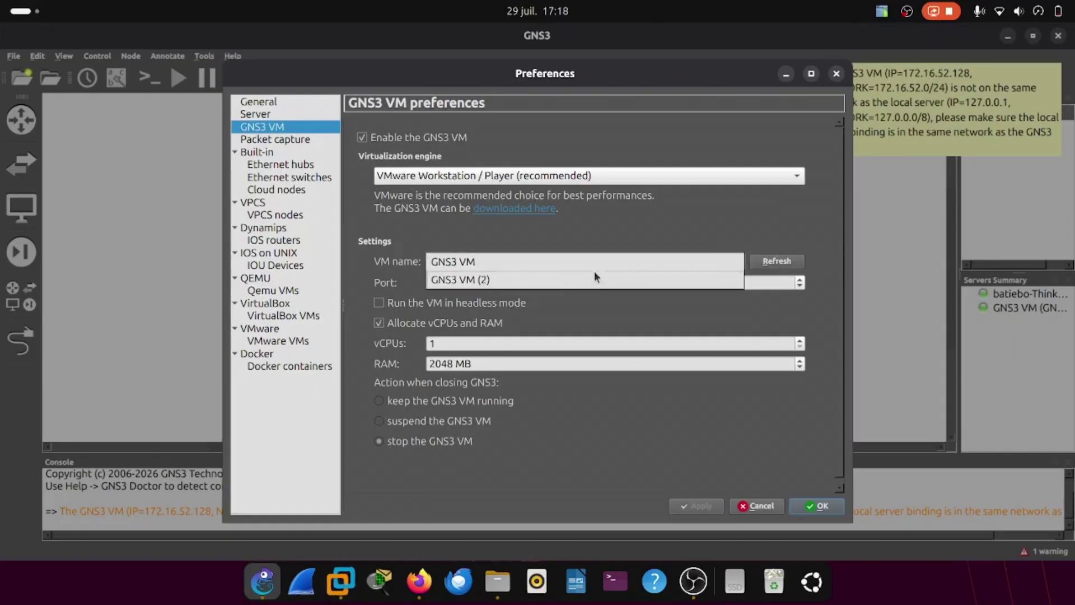
{"action": "left_click", "coordinate": [523, 262]}
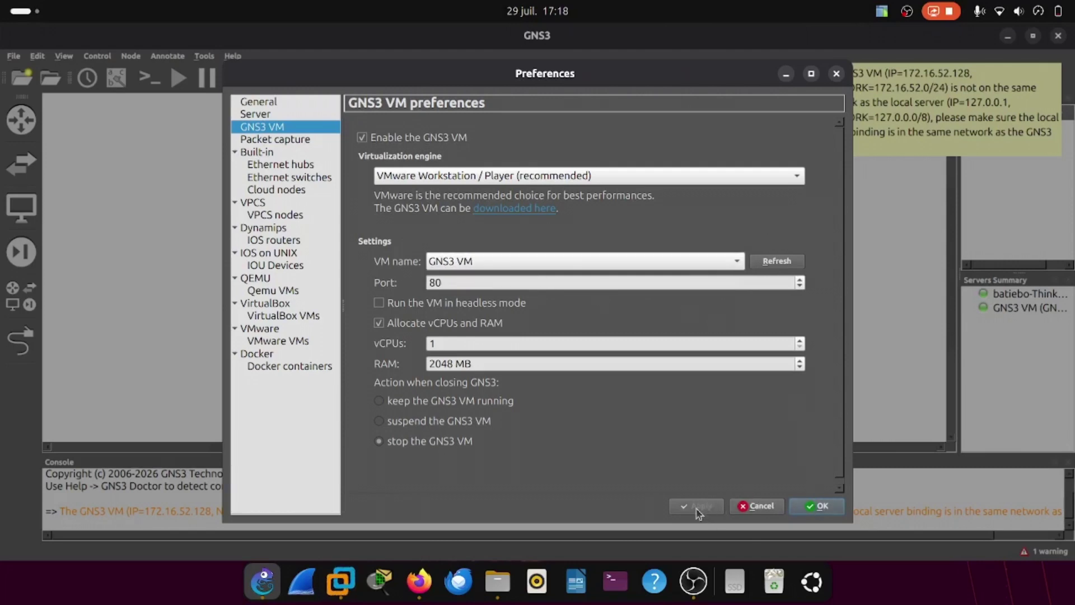
{"action": "left_click", "coordinate": [820, 508]}
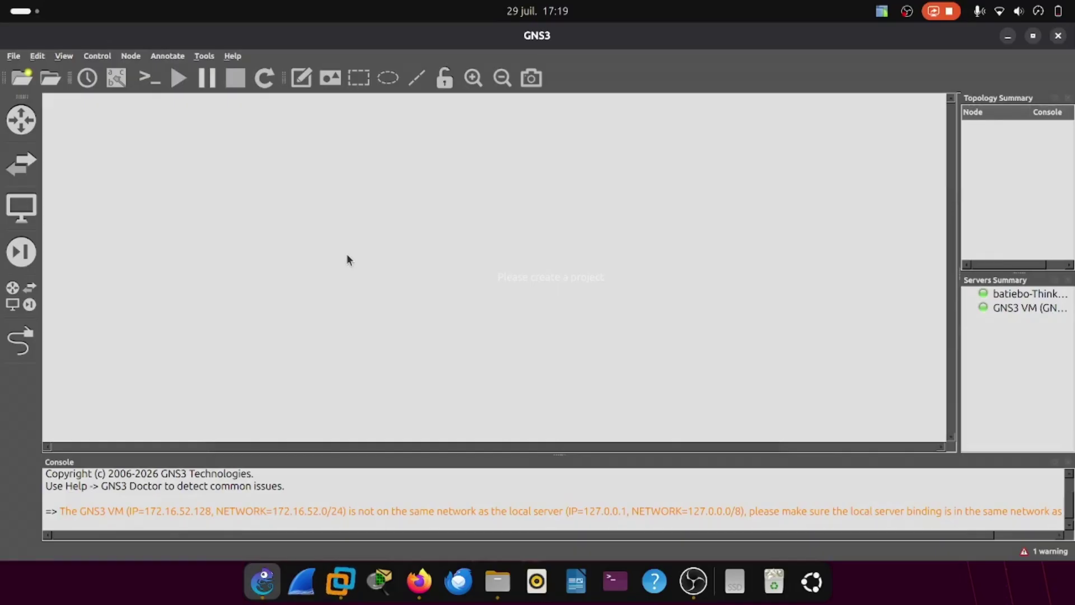
Step: Show the list of all devices available for building a topology
{"action": "left_click", "coordinate": [36, 309]}
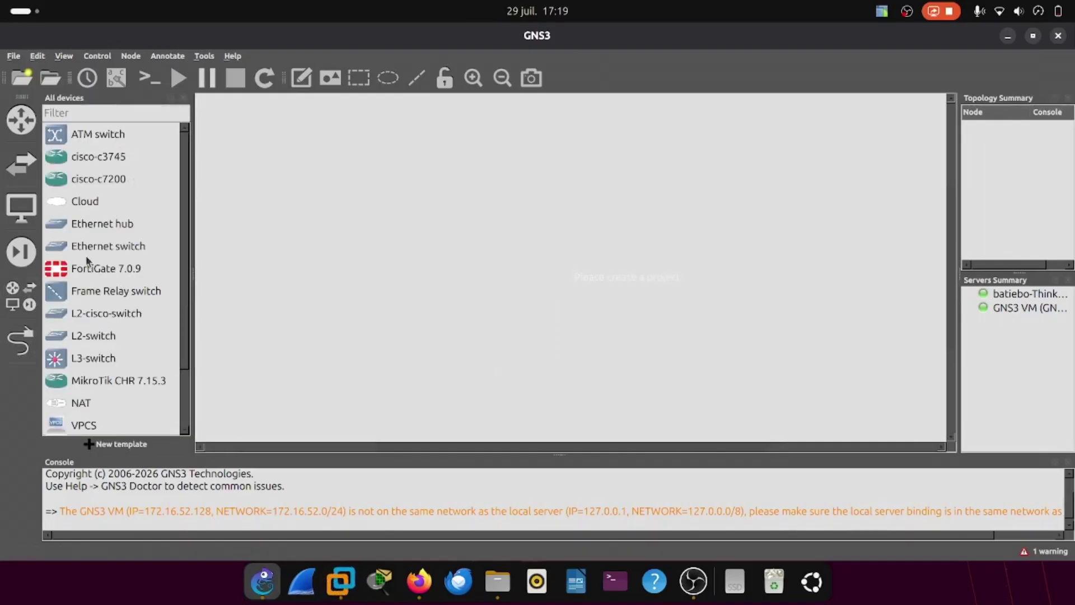